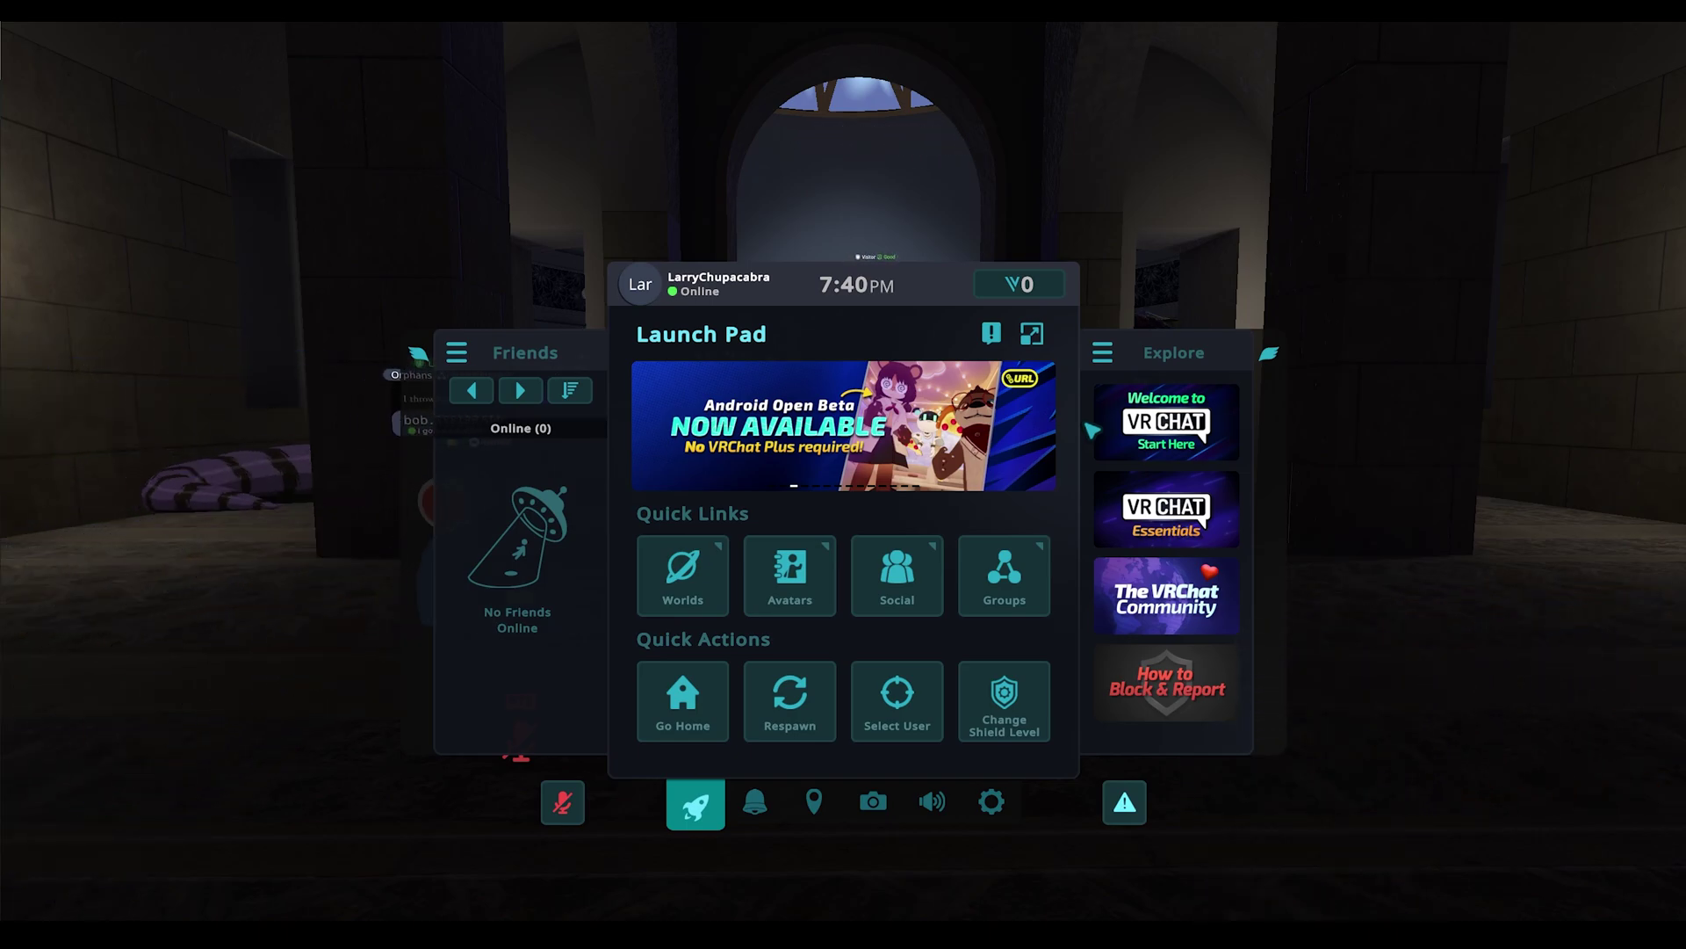
# Select two nearby players in the world and examine their user actions, including the Friend Request option.
pyautogui.press('Escape')
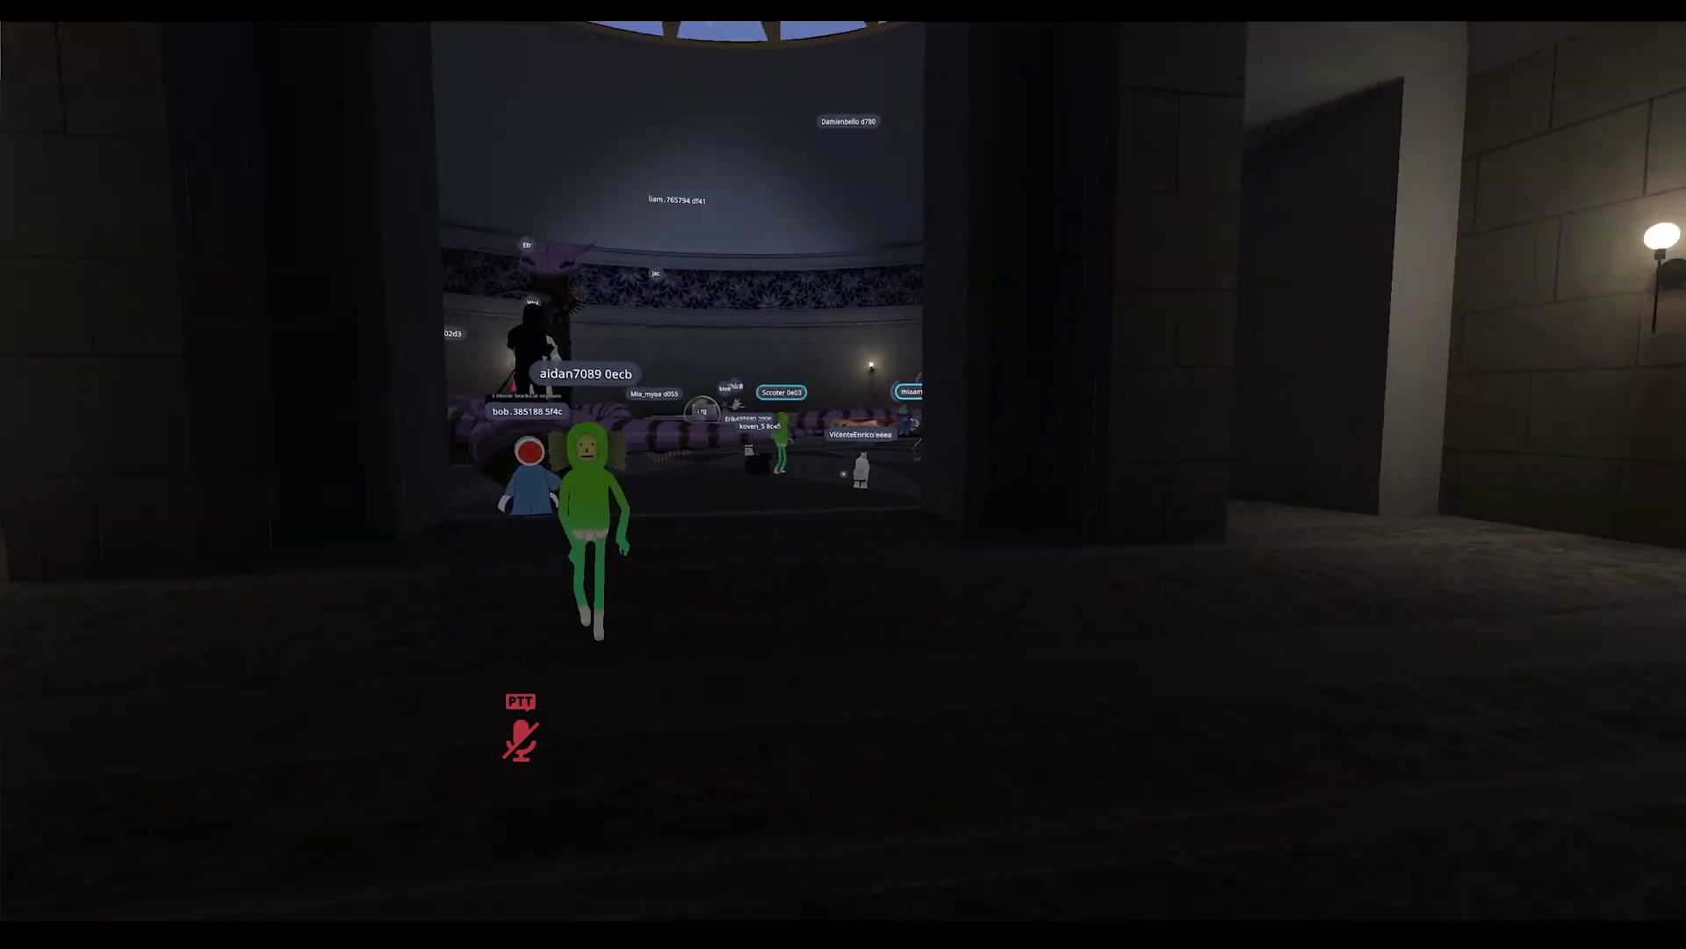
pyautogui.press('Escape')
pyautogui.press('Escape')
pyautogui.press('Escape')
pyautogui.click(106, 395)
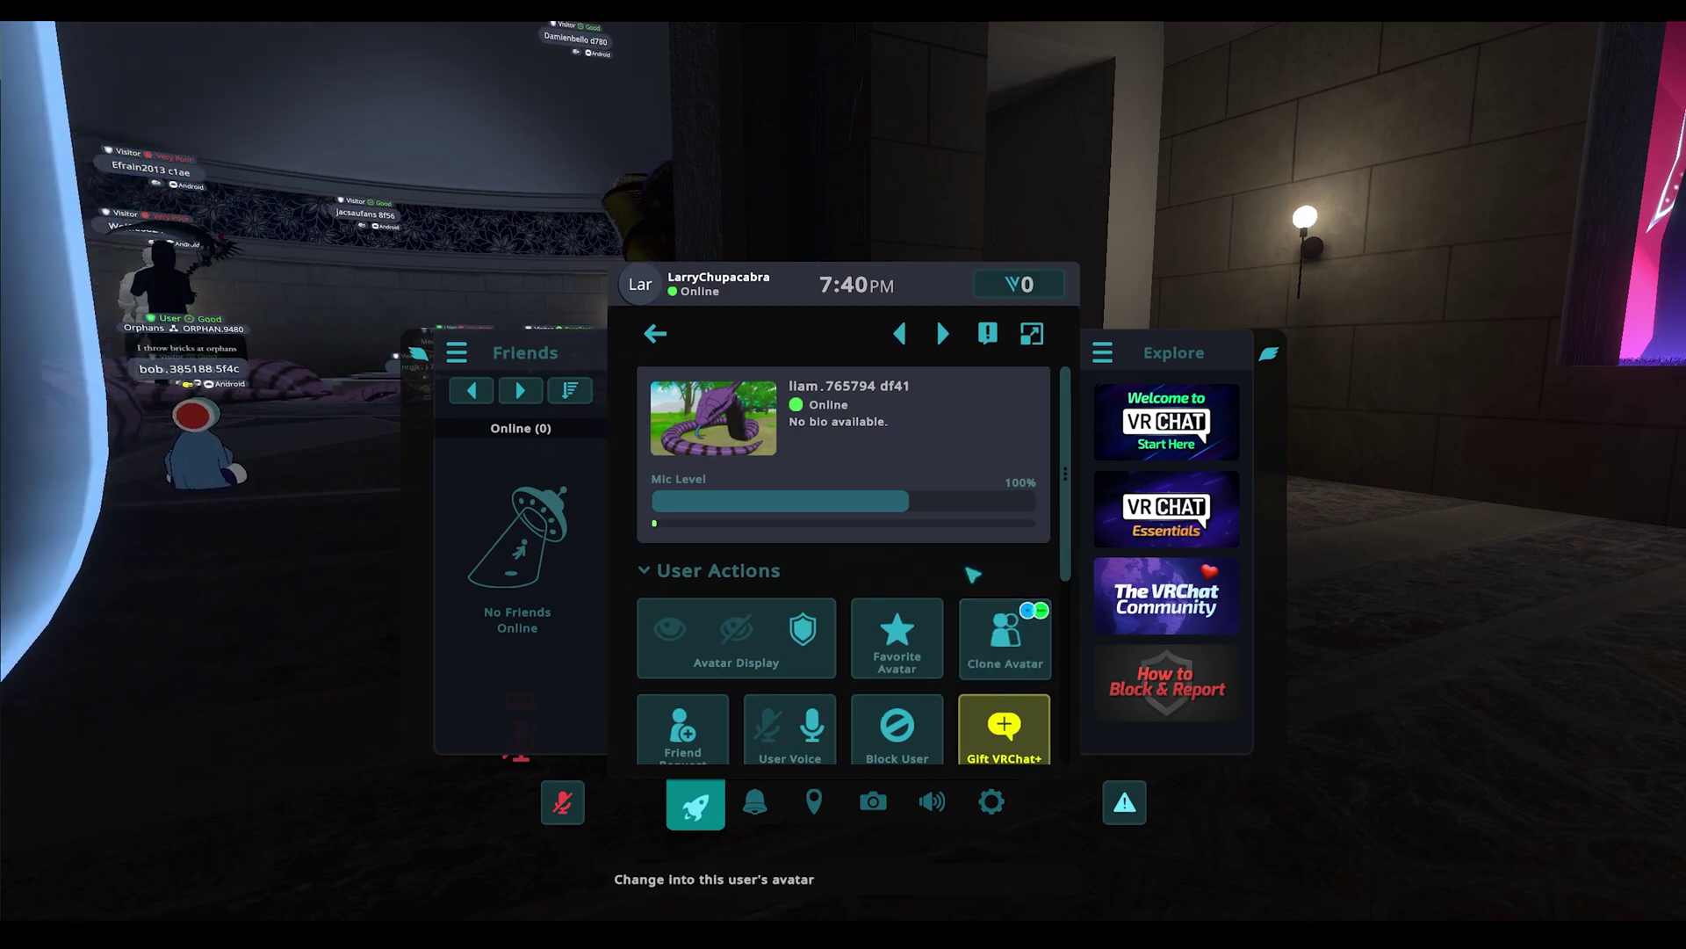
pyautogui.scroll(-3, 952, 563)
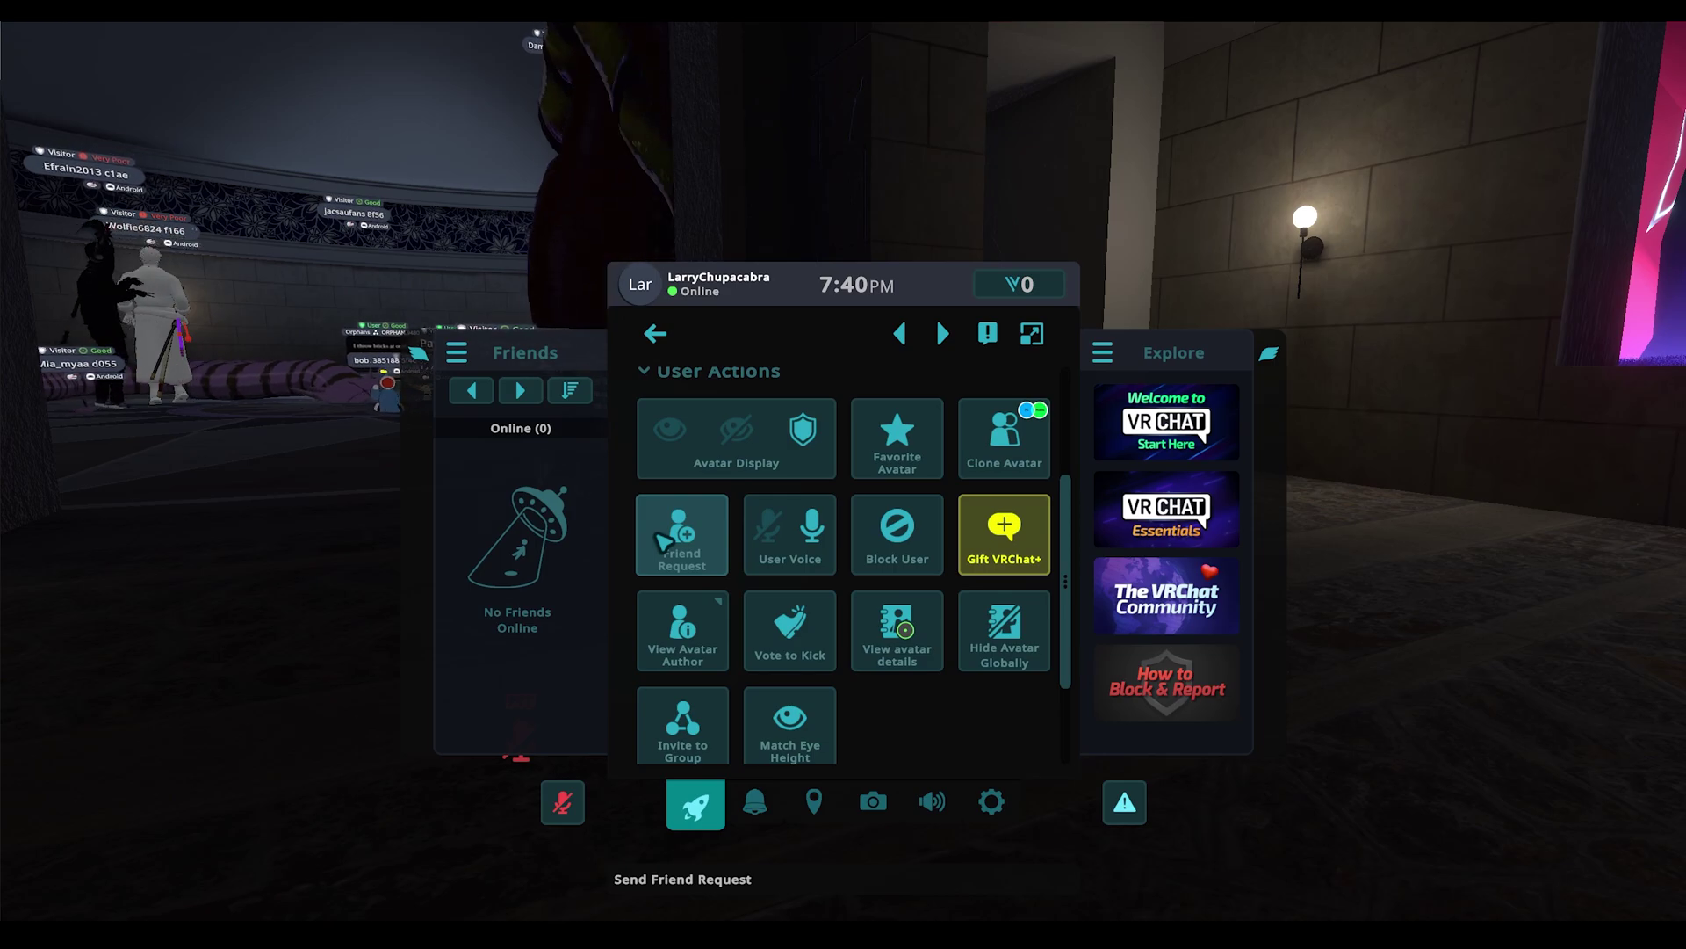
pyautogui.click(139, 316)
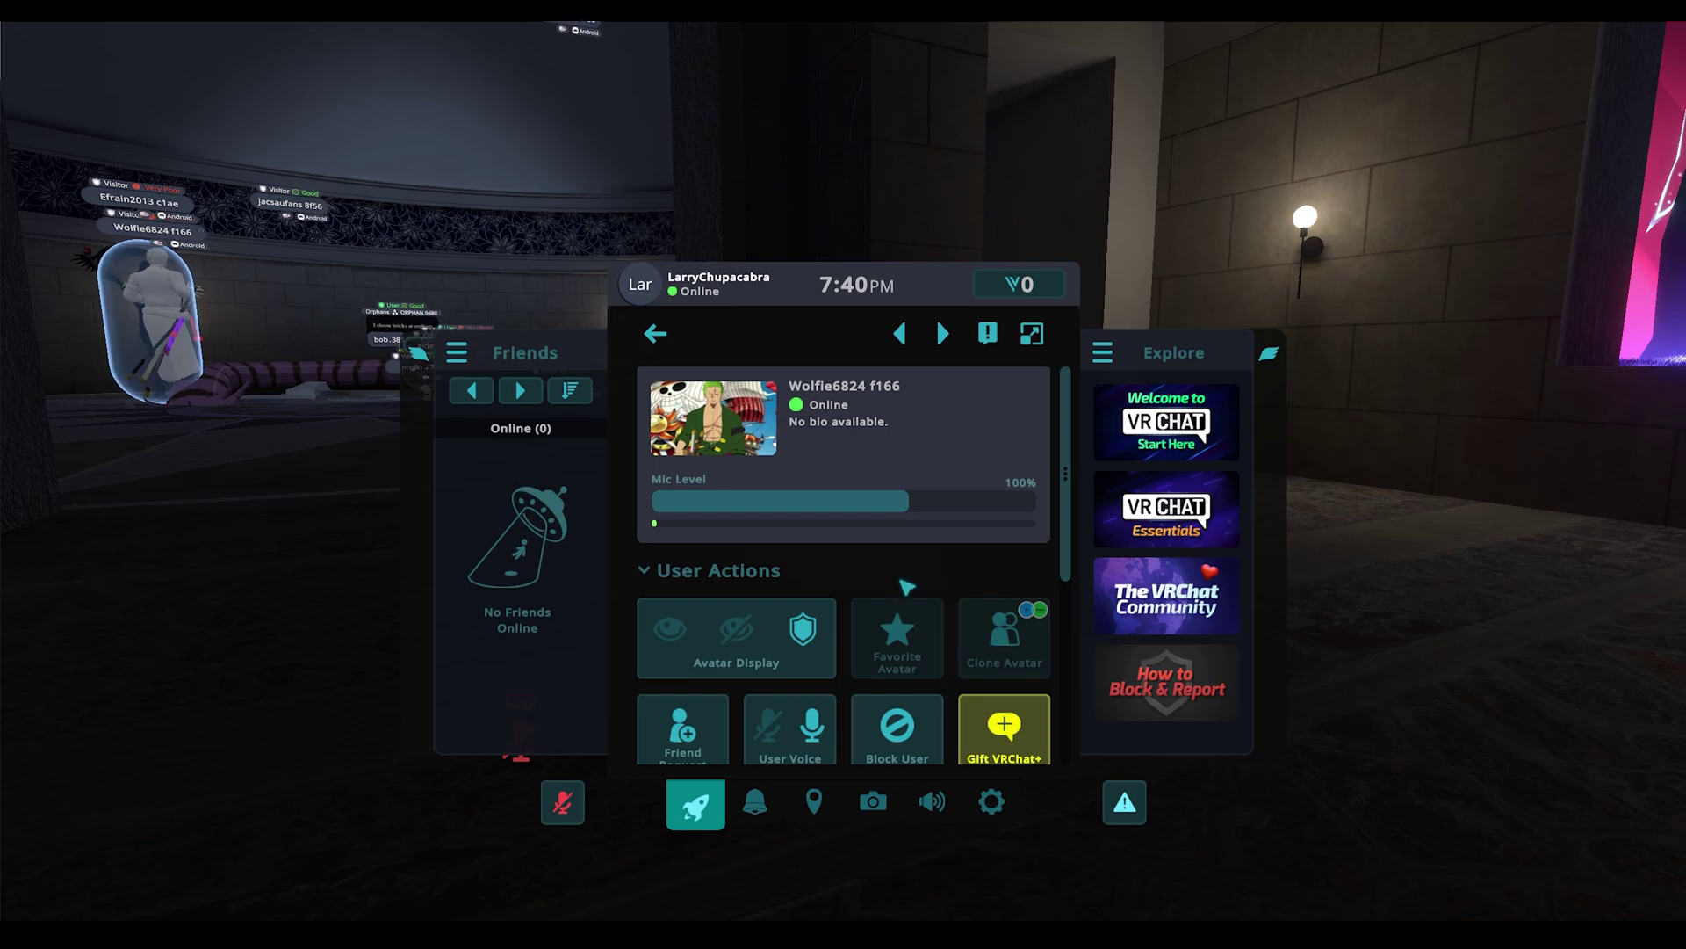
pyautogui.press('Escape')
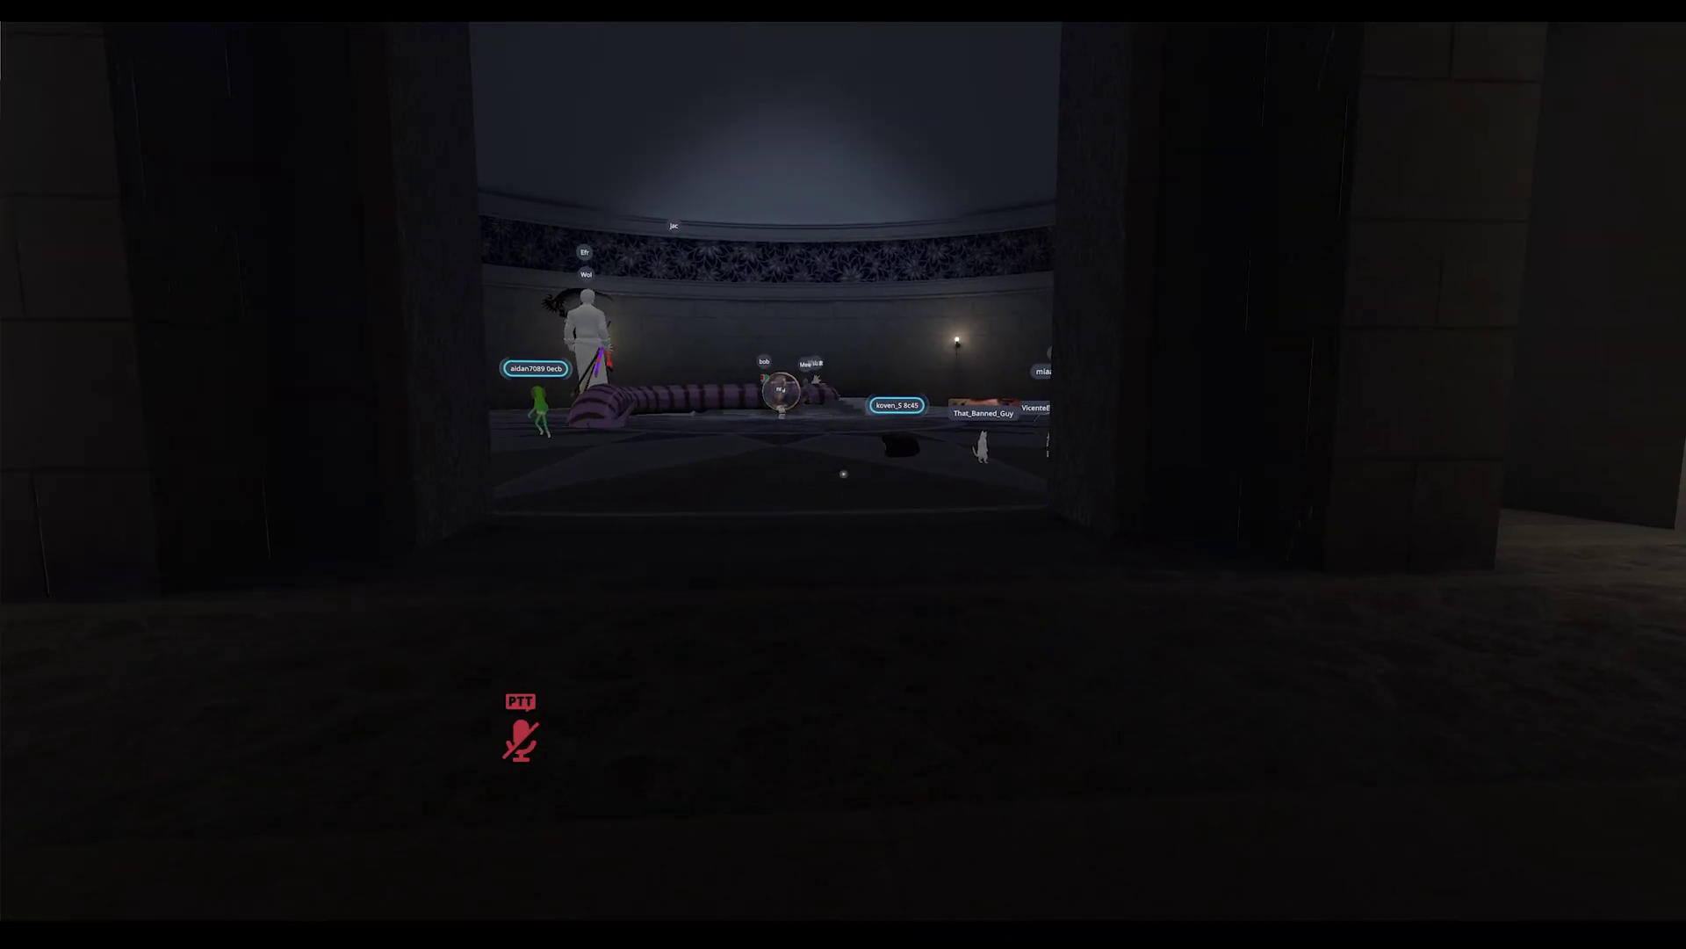
# Walk through the archway into the round hall where the other players are gathered.
pyautogui.press('w')
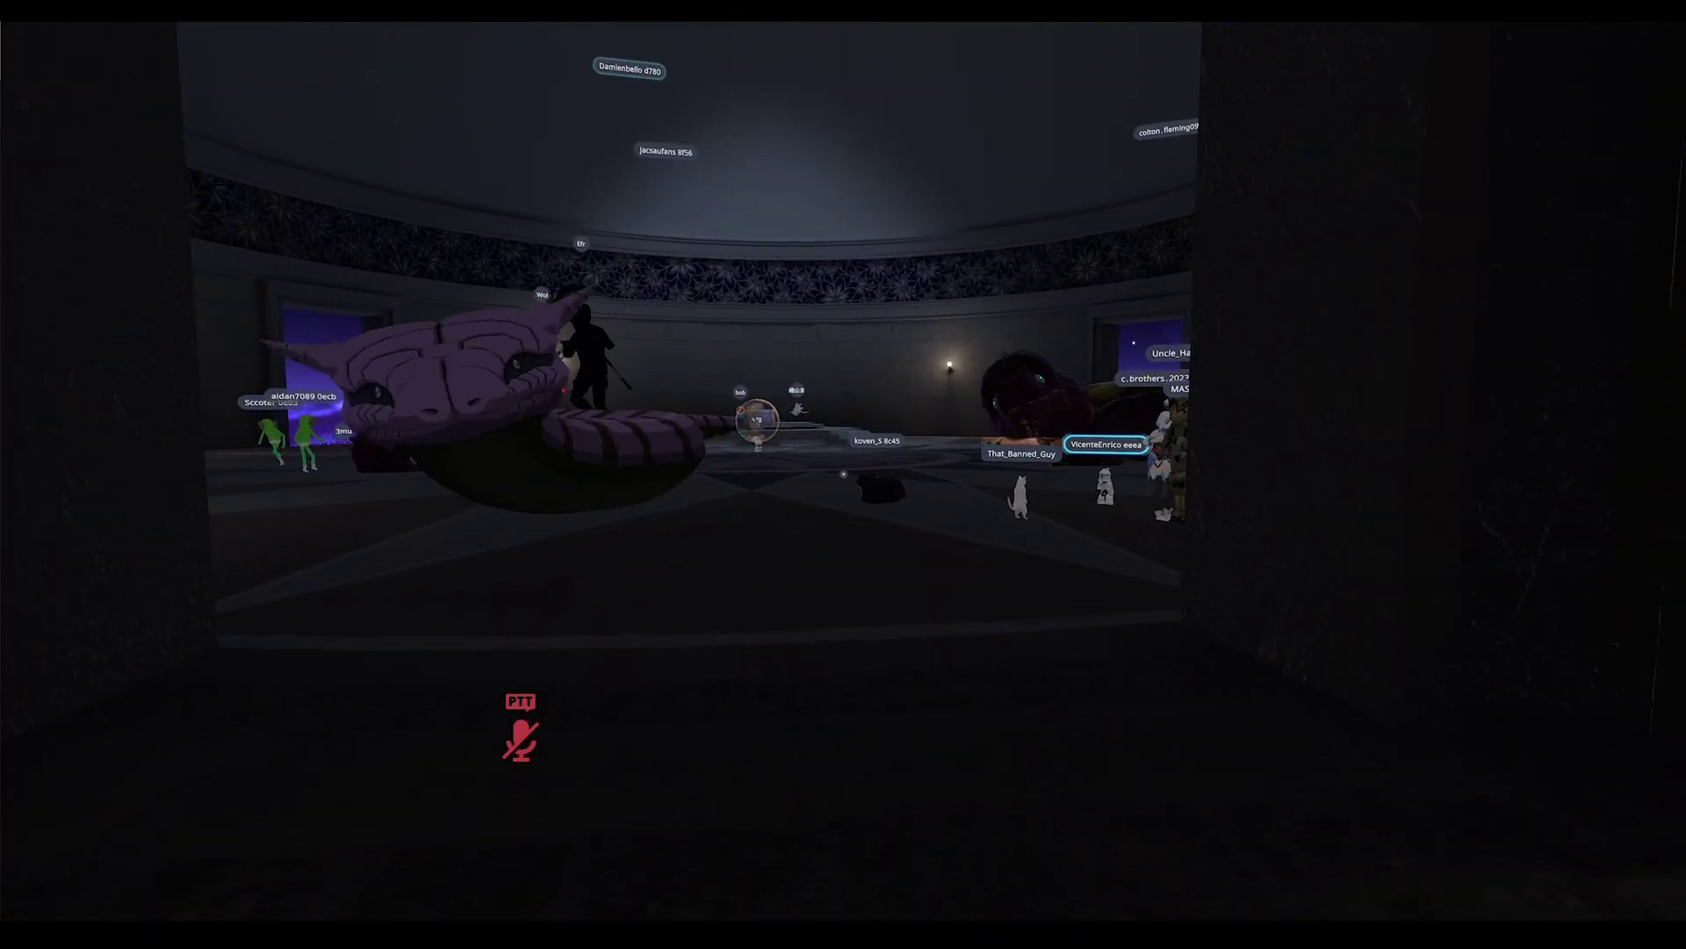
pyautogui.press('w')
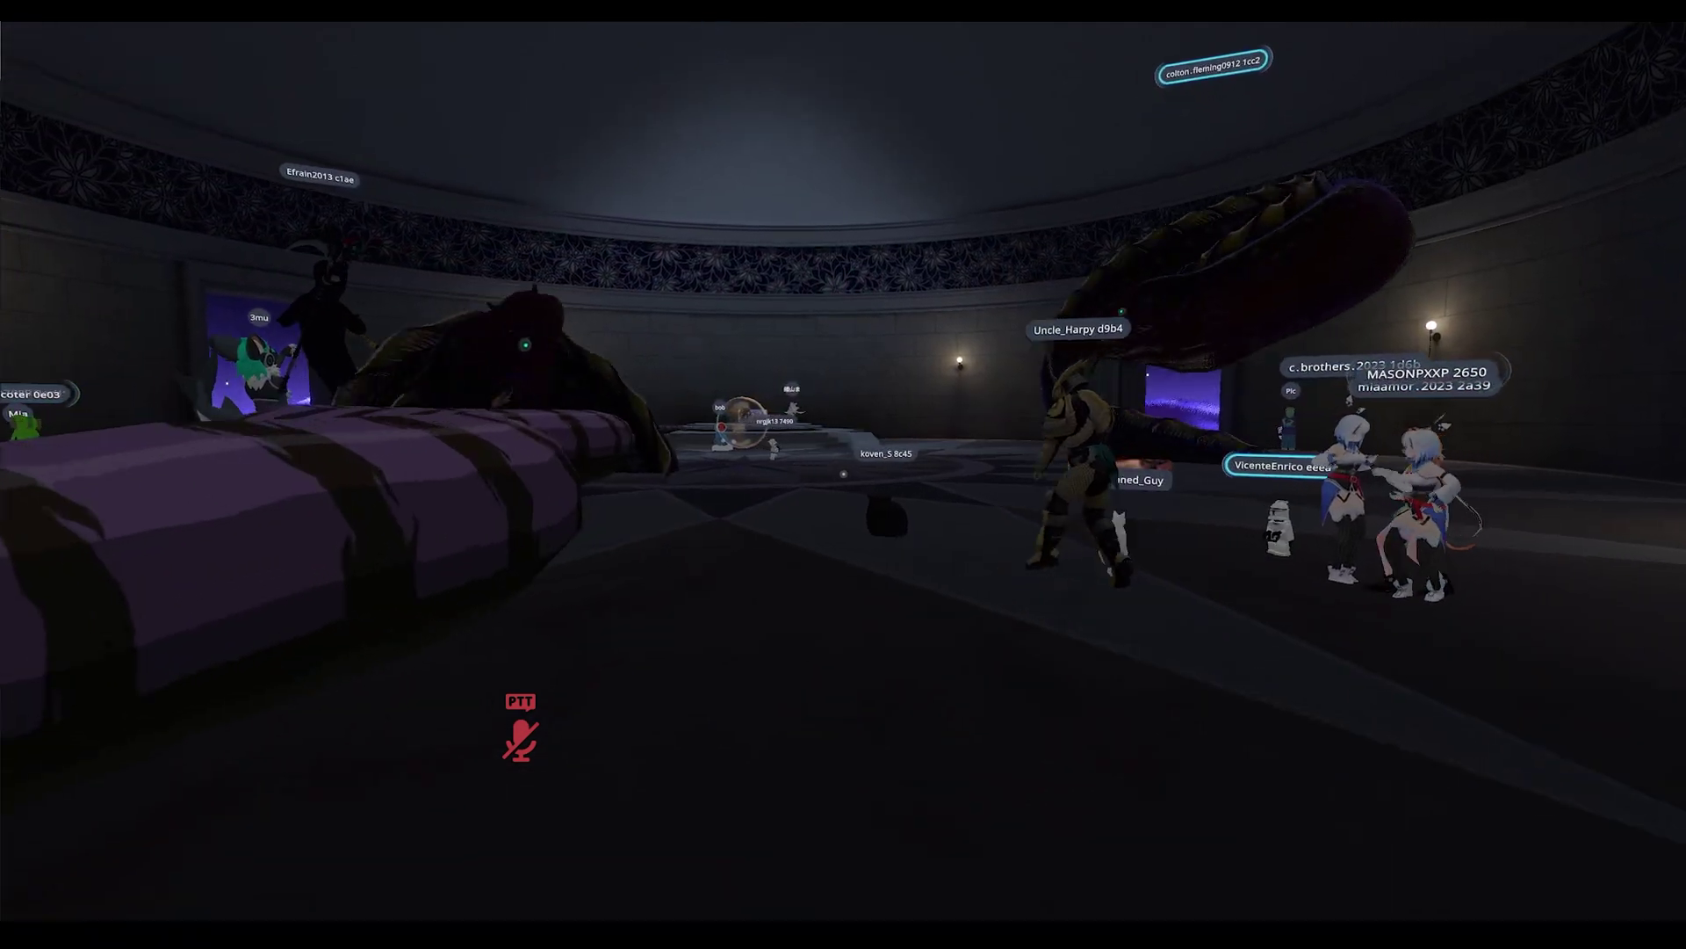
pyautogui.press('w')
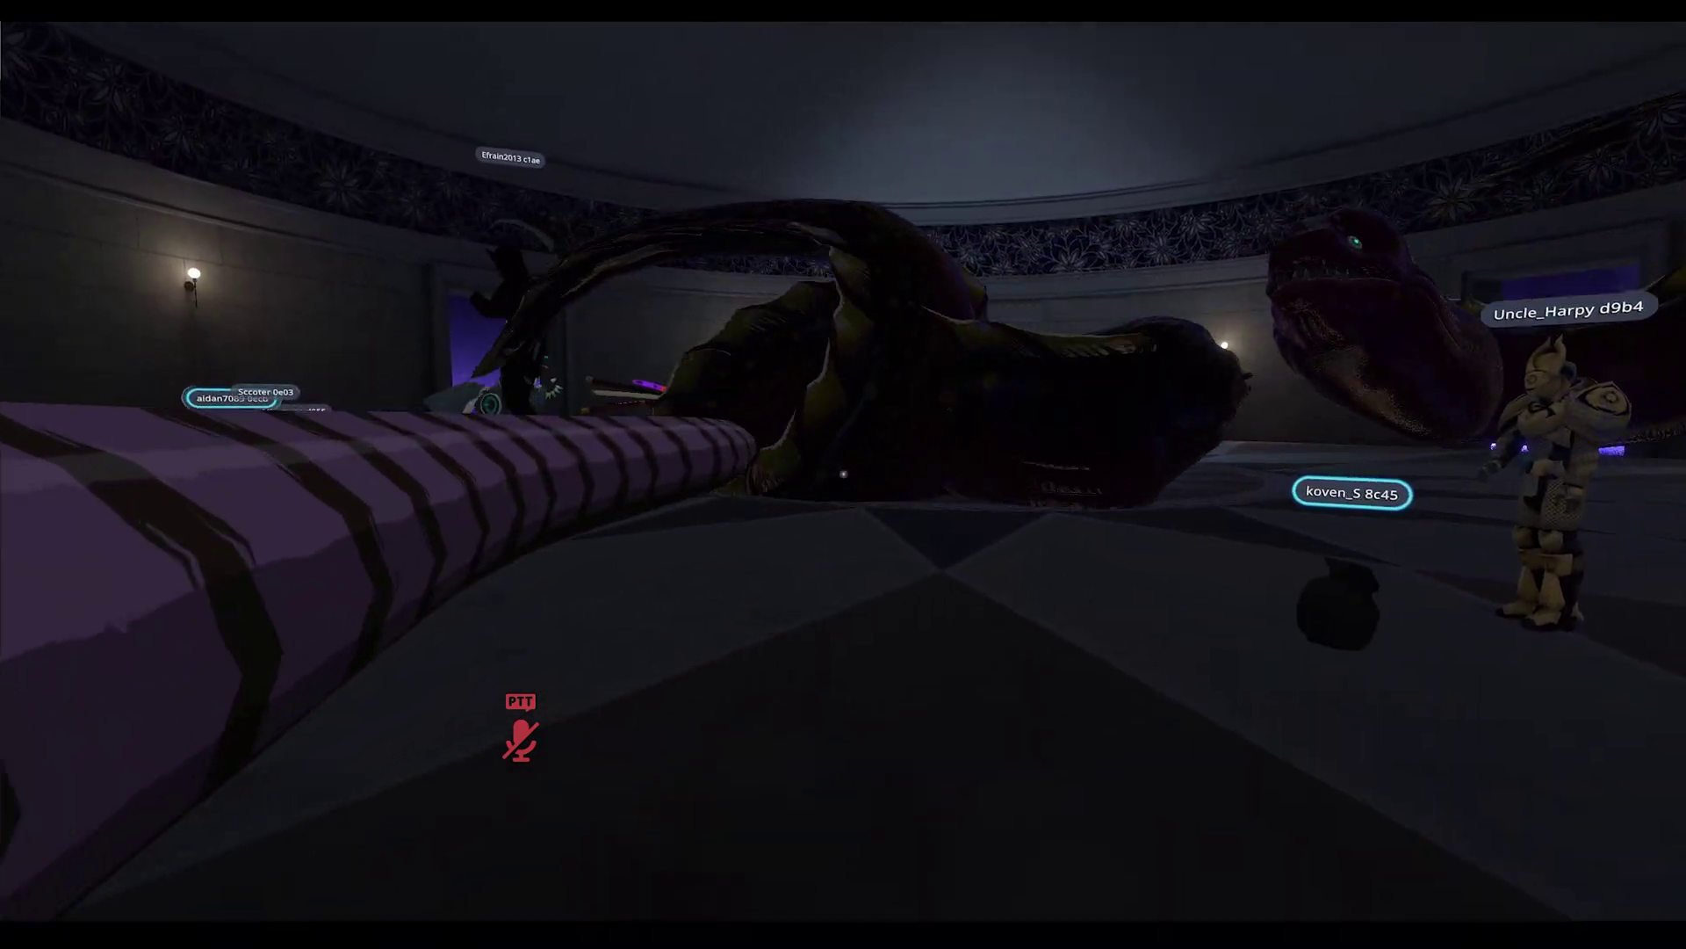
# Search all users for "MrBeast" from the Social page.
pyautogui.press('Escape')
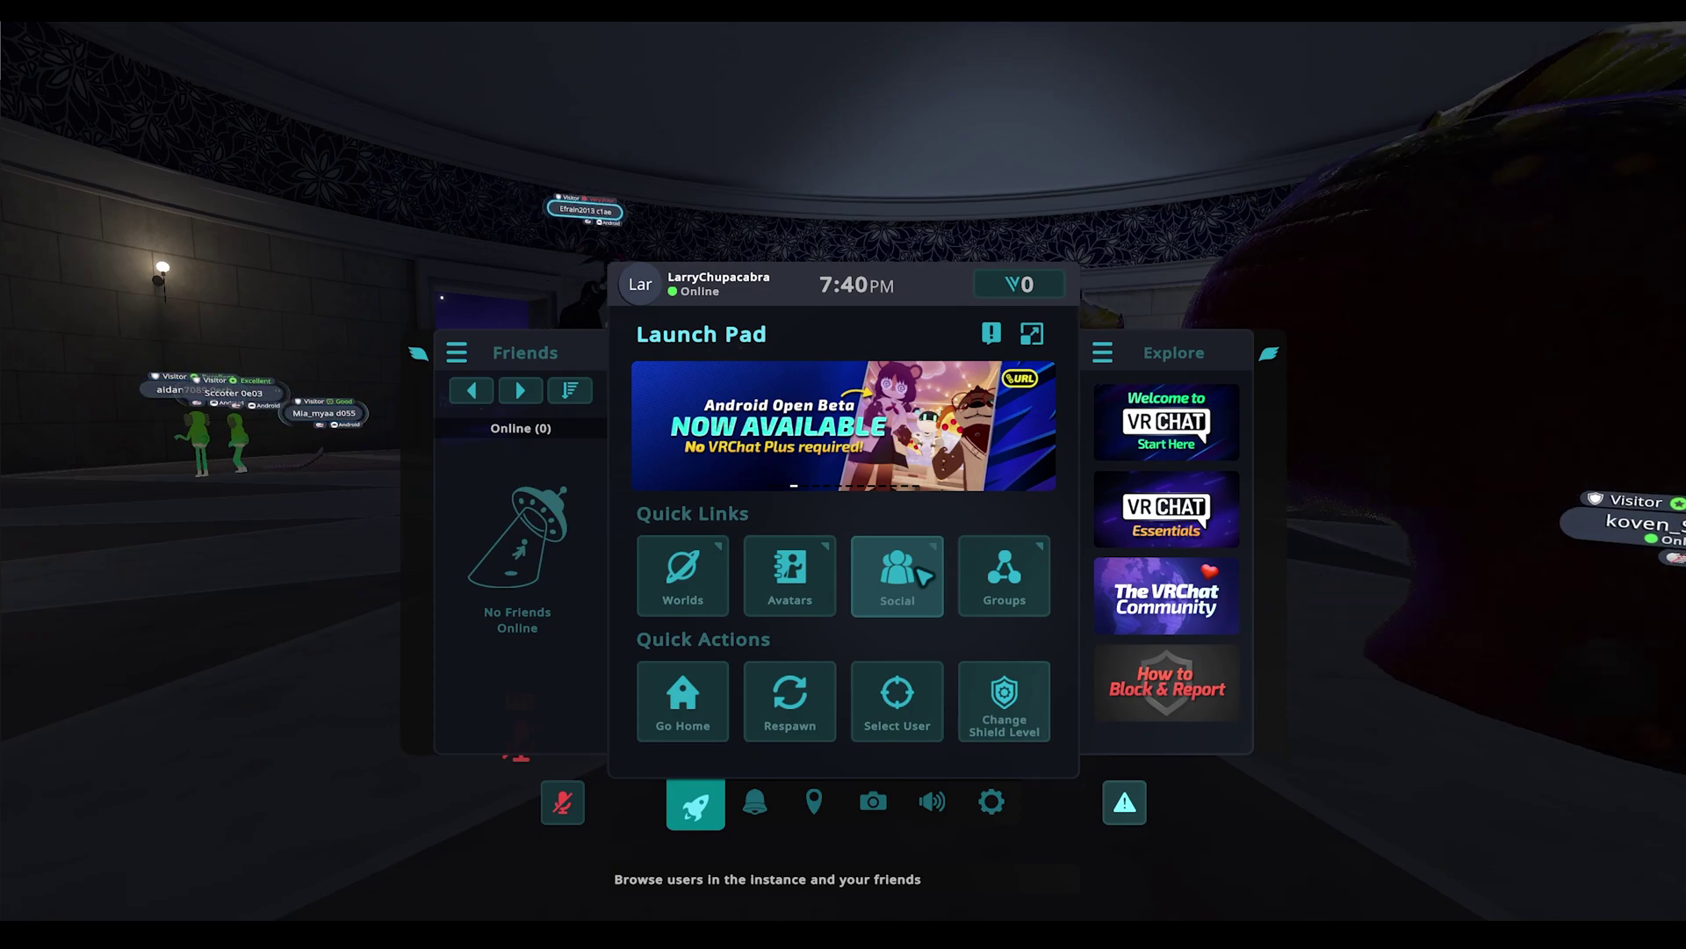
pyautogui.click(922, 576)
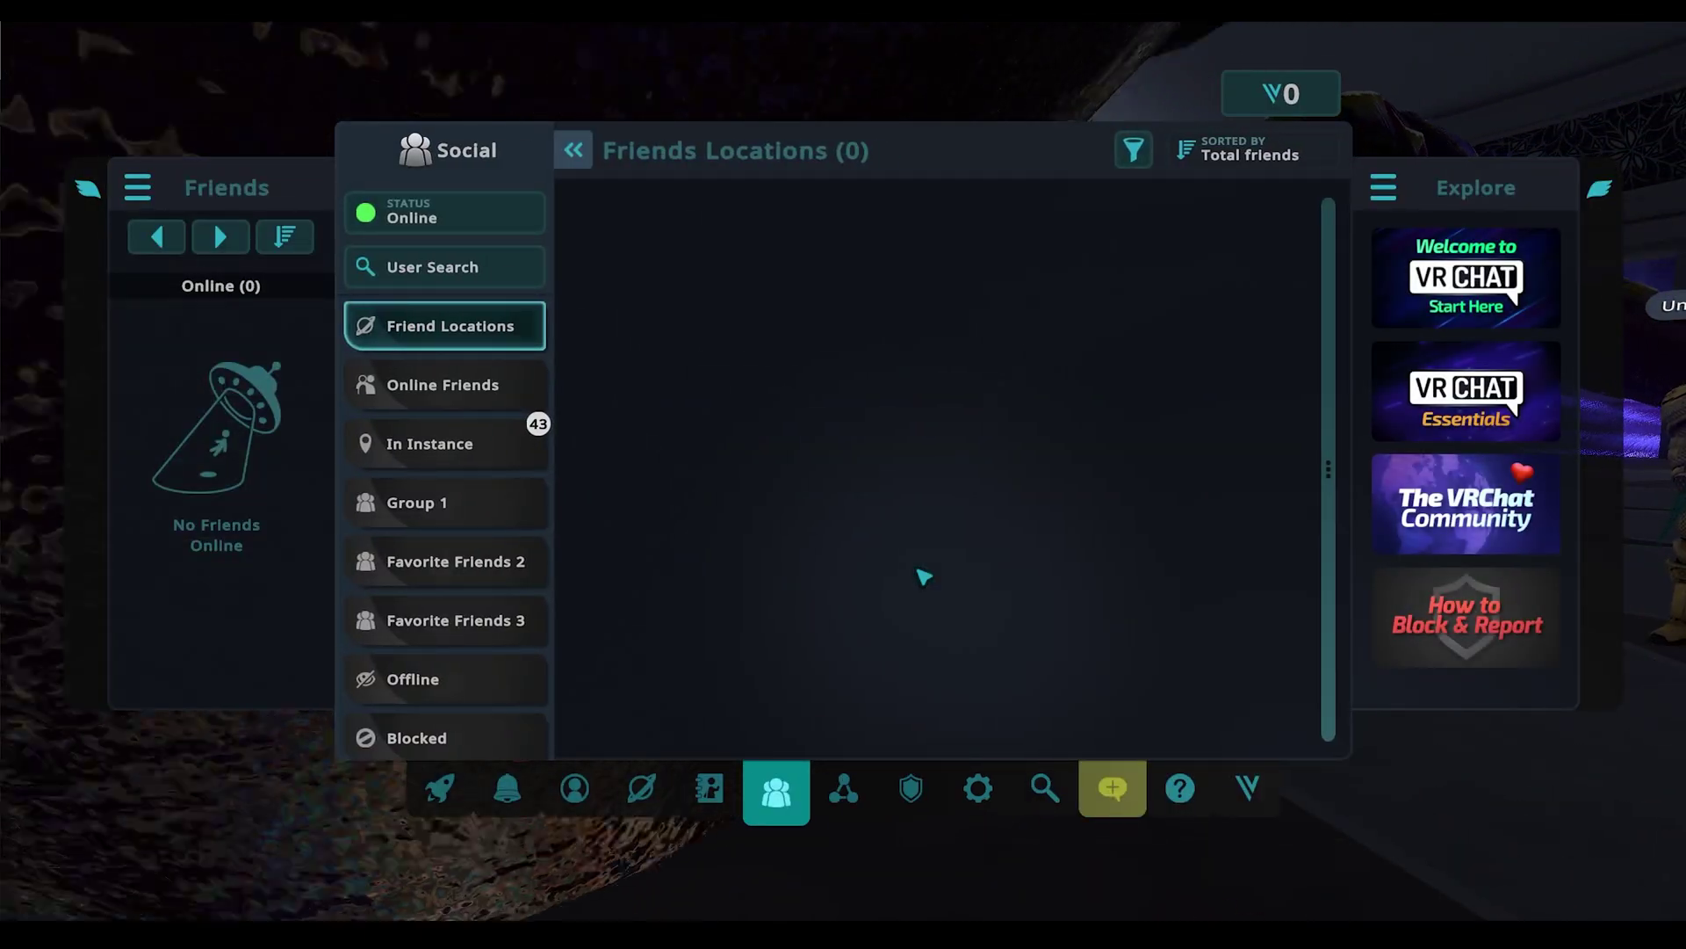
pyautogui.click(523, 281)
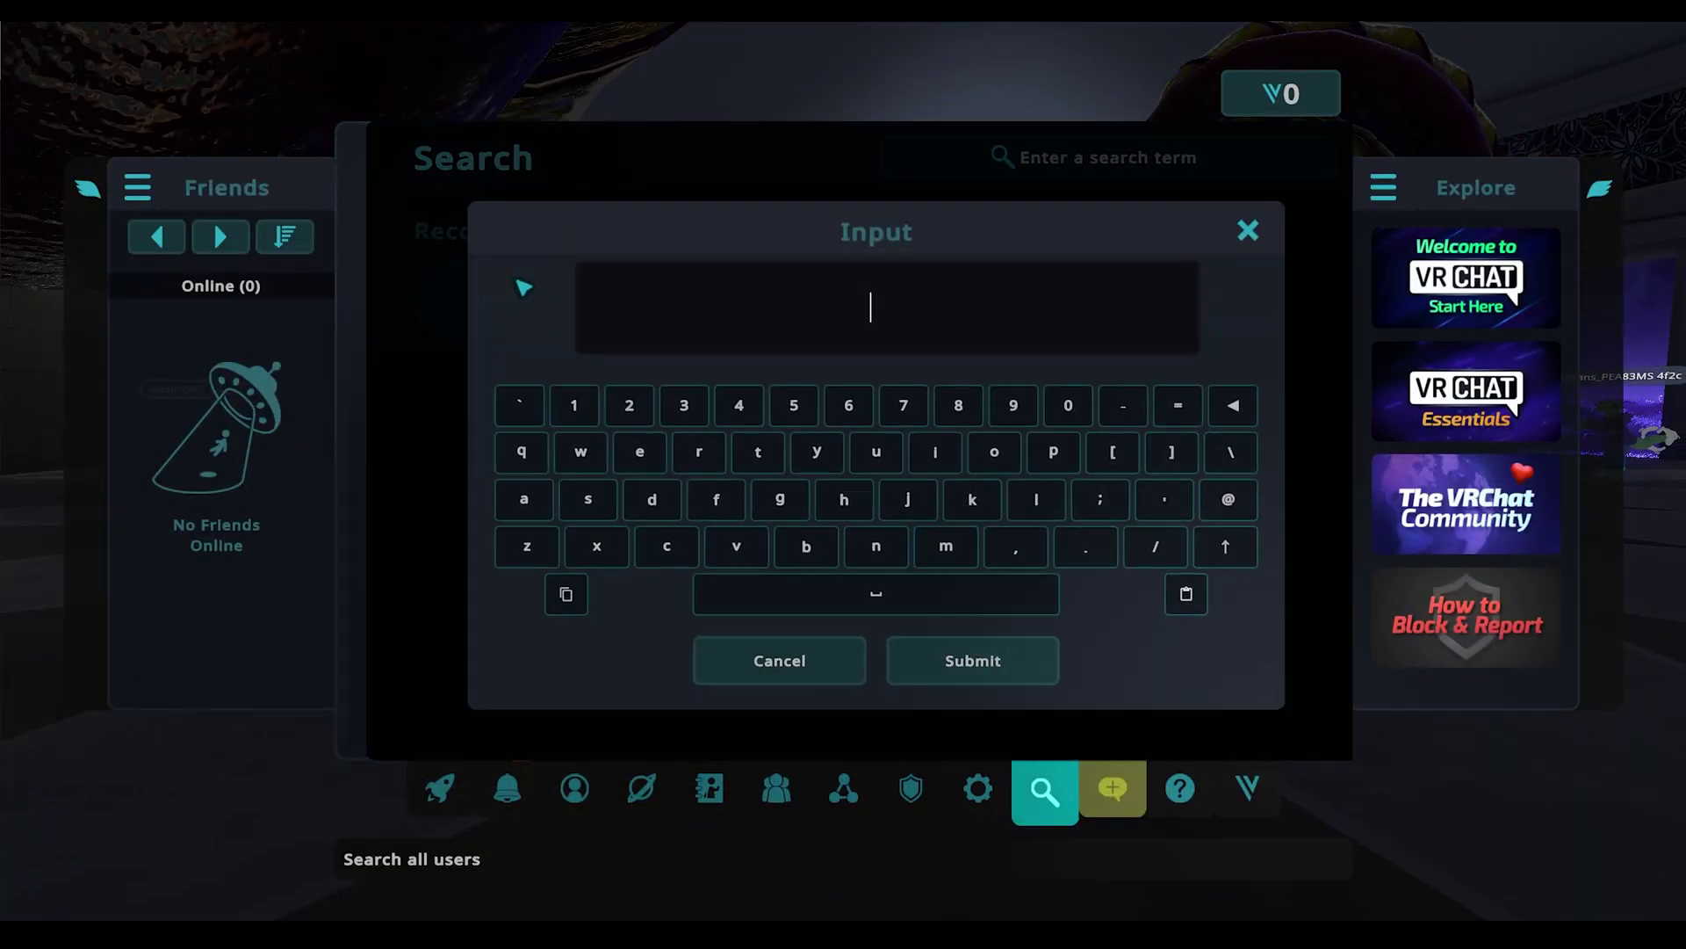
pyautogui.write('MrP')
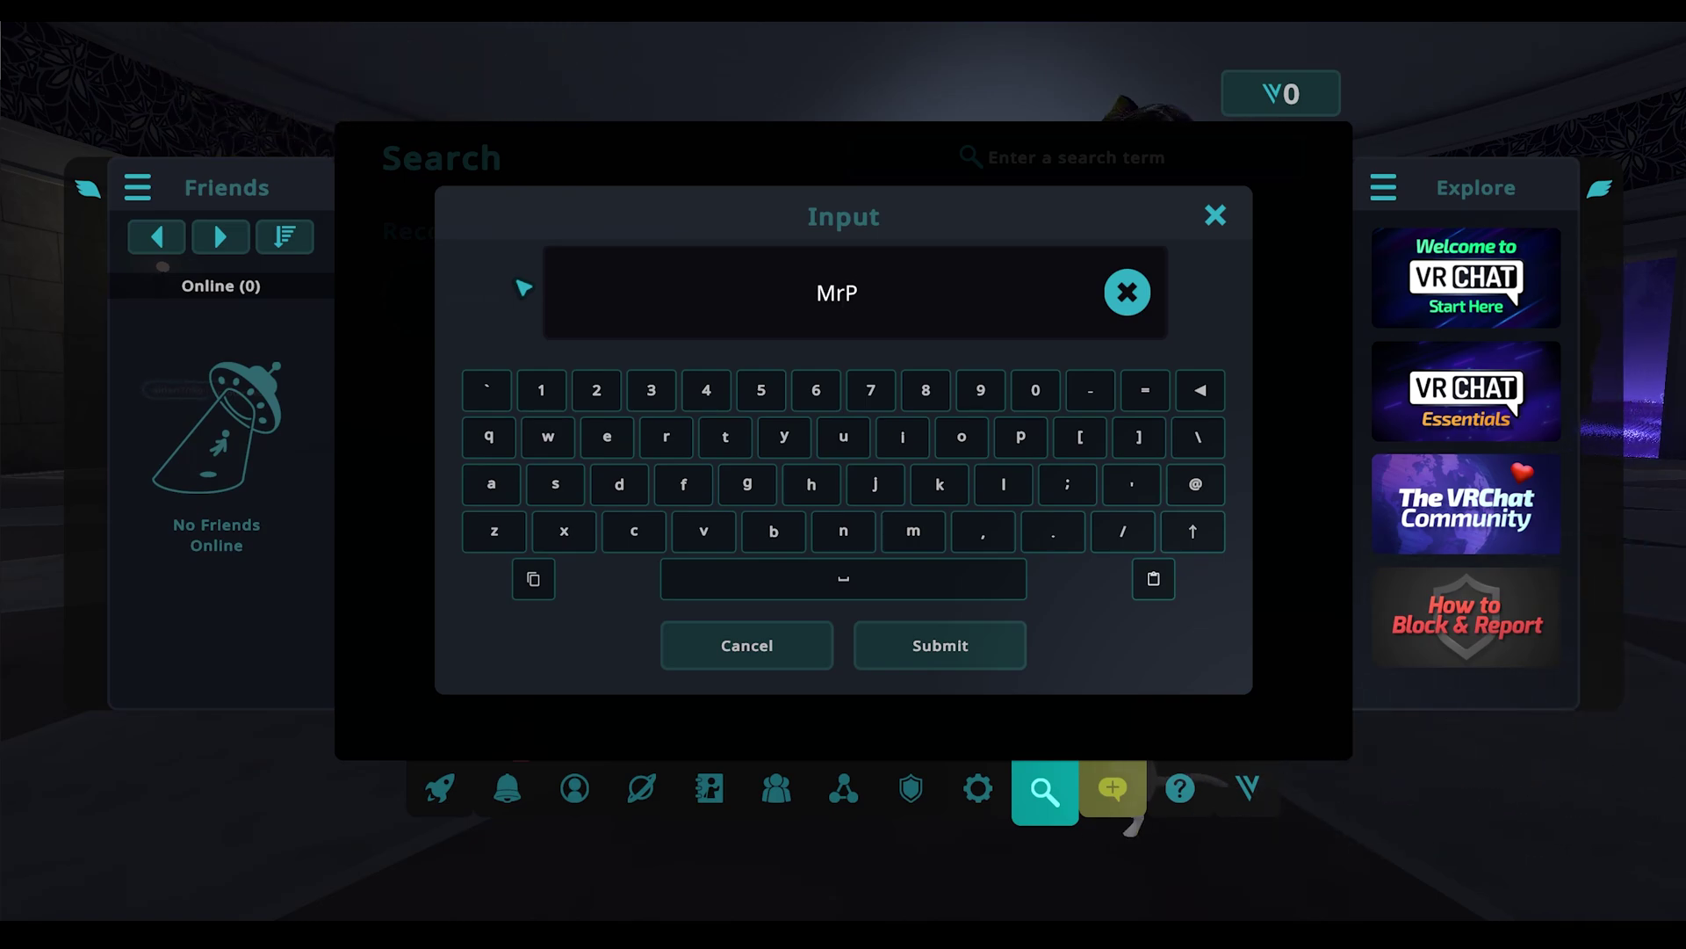
pyautogui.write('Beast')
pyautogui.press('Return')
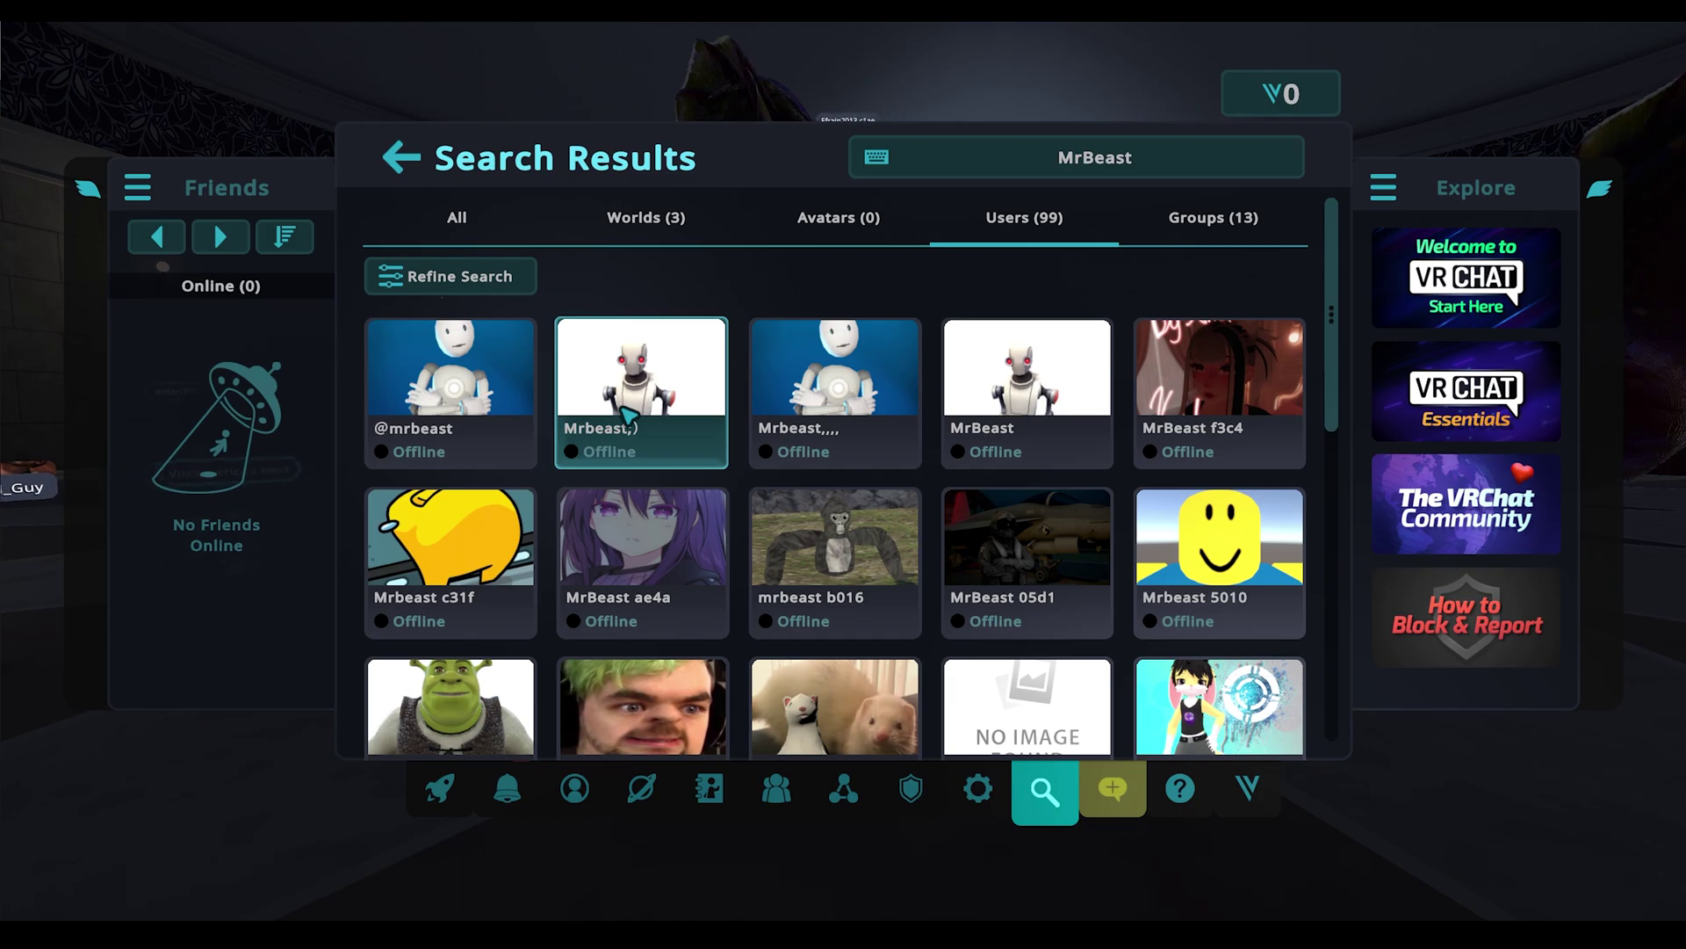
# View the profile of the MrBeast search result with the straw-hat avatar, including its Friend Request action, and close it.
pyautogui.scroll(-4, 627, 410)
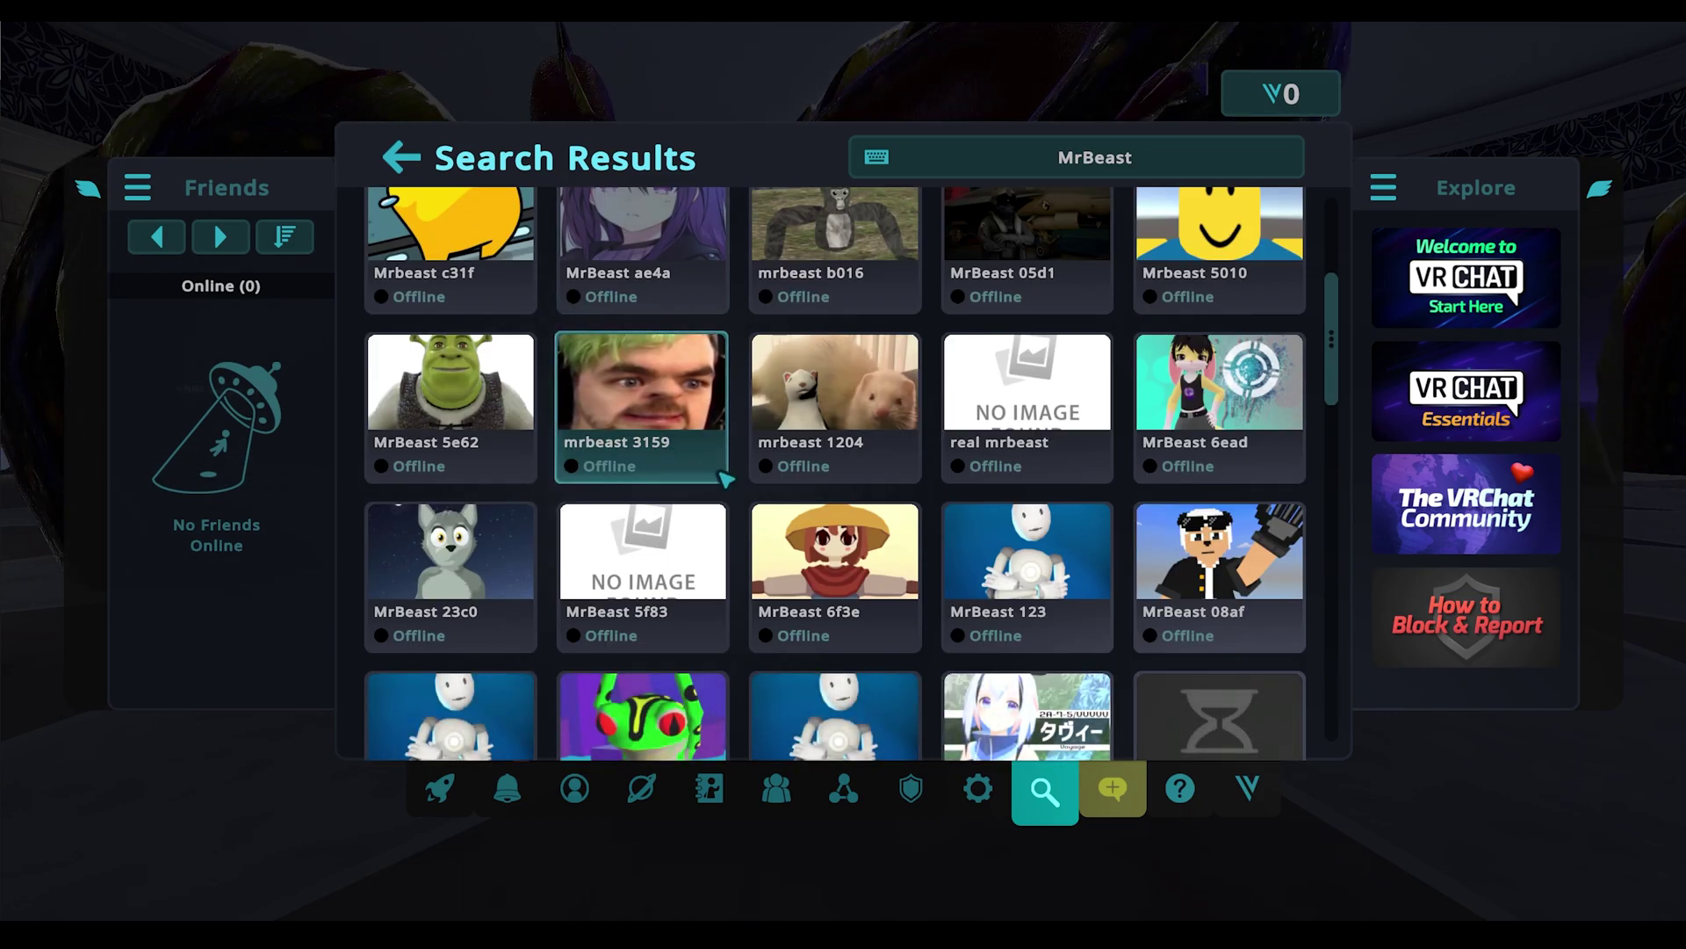
pyautogui.click(839, 595)
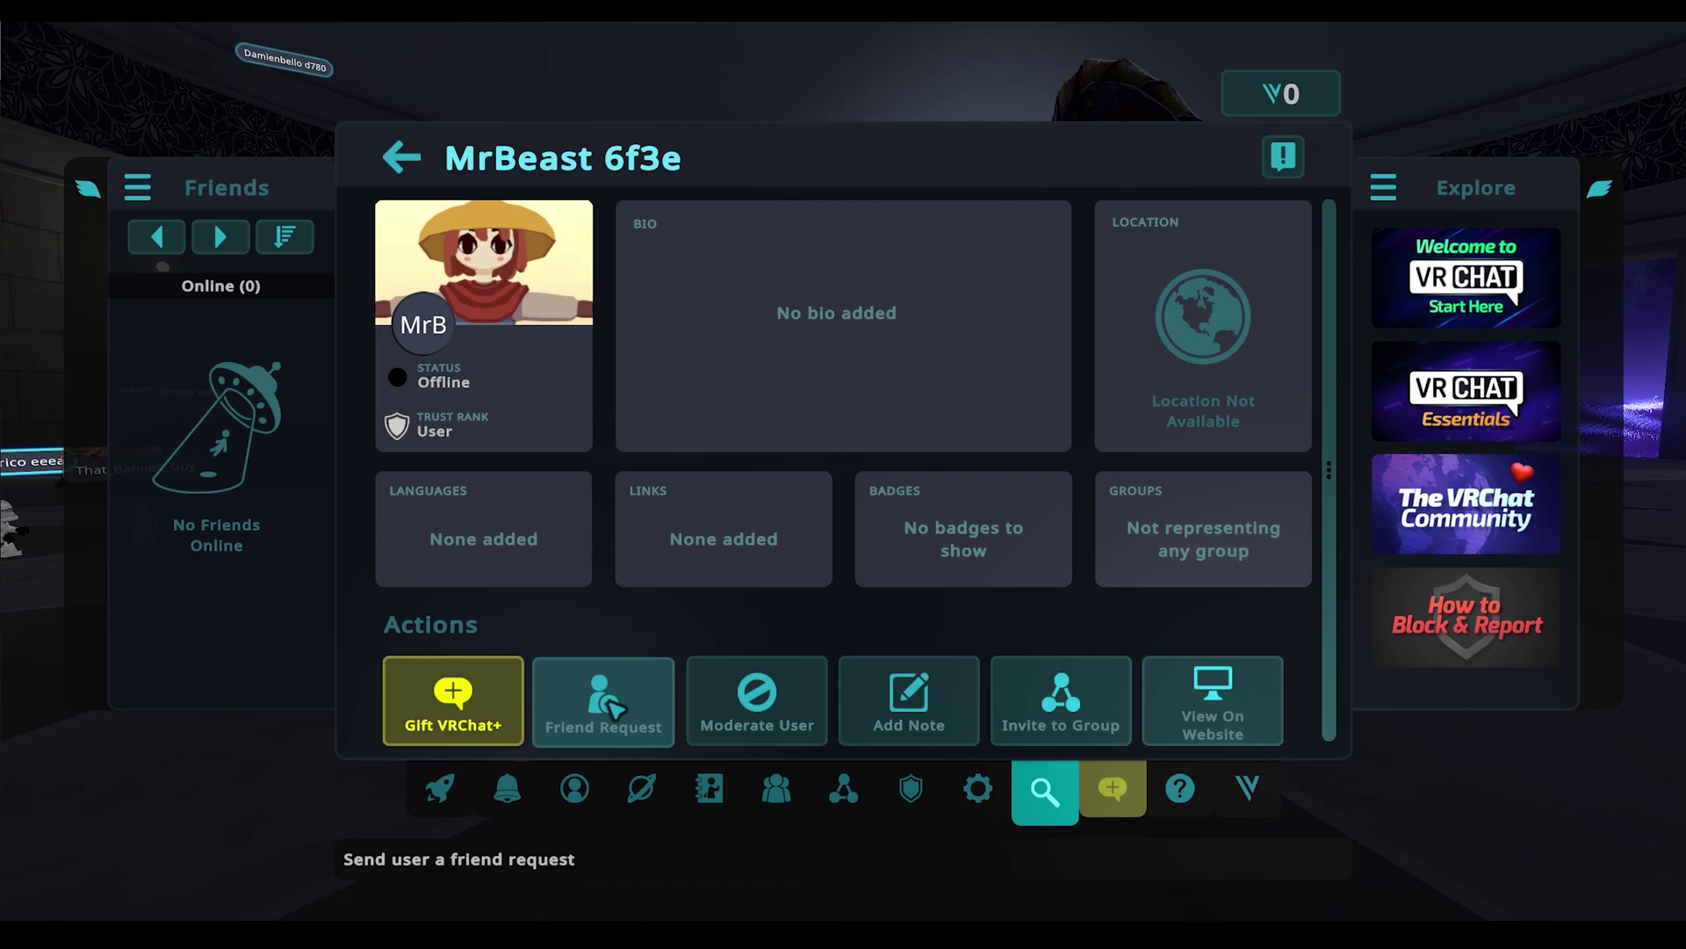
pyautogui.press('Escape')
pyautogui.press('Escape')
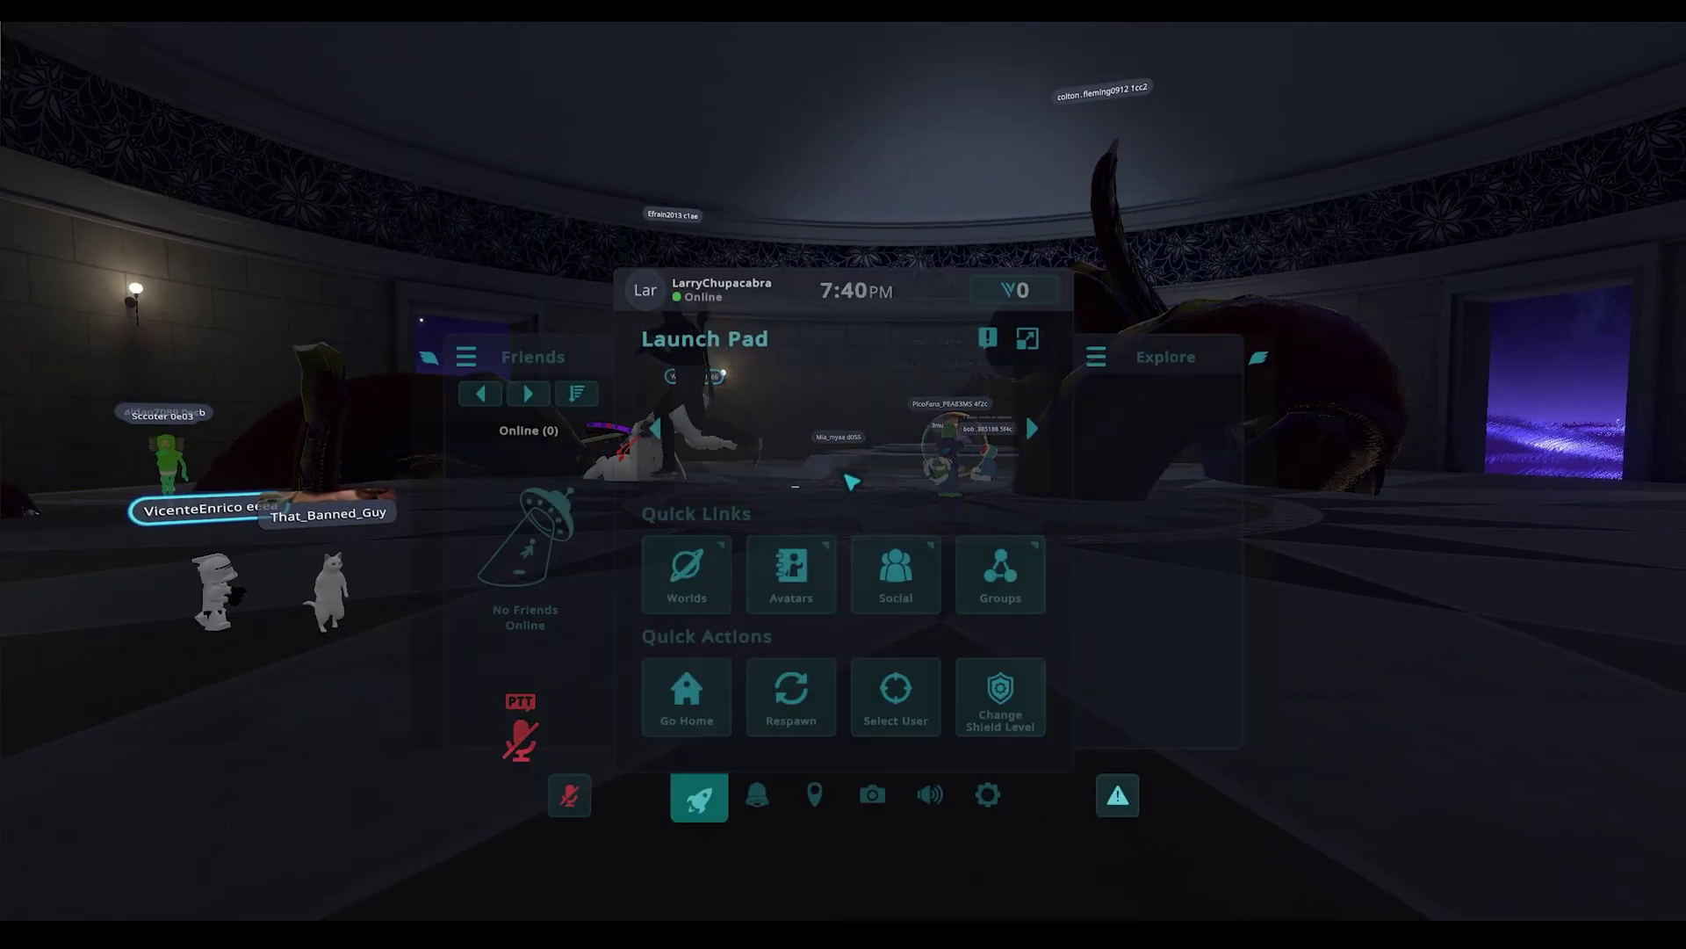
# Show the offline friends and open the profile of the robot-avatar friend in the third row, down to its actions.
pyautogui.click(777, 788)
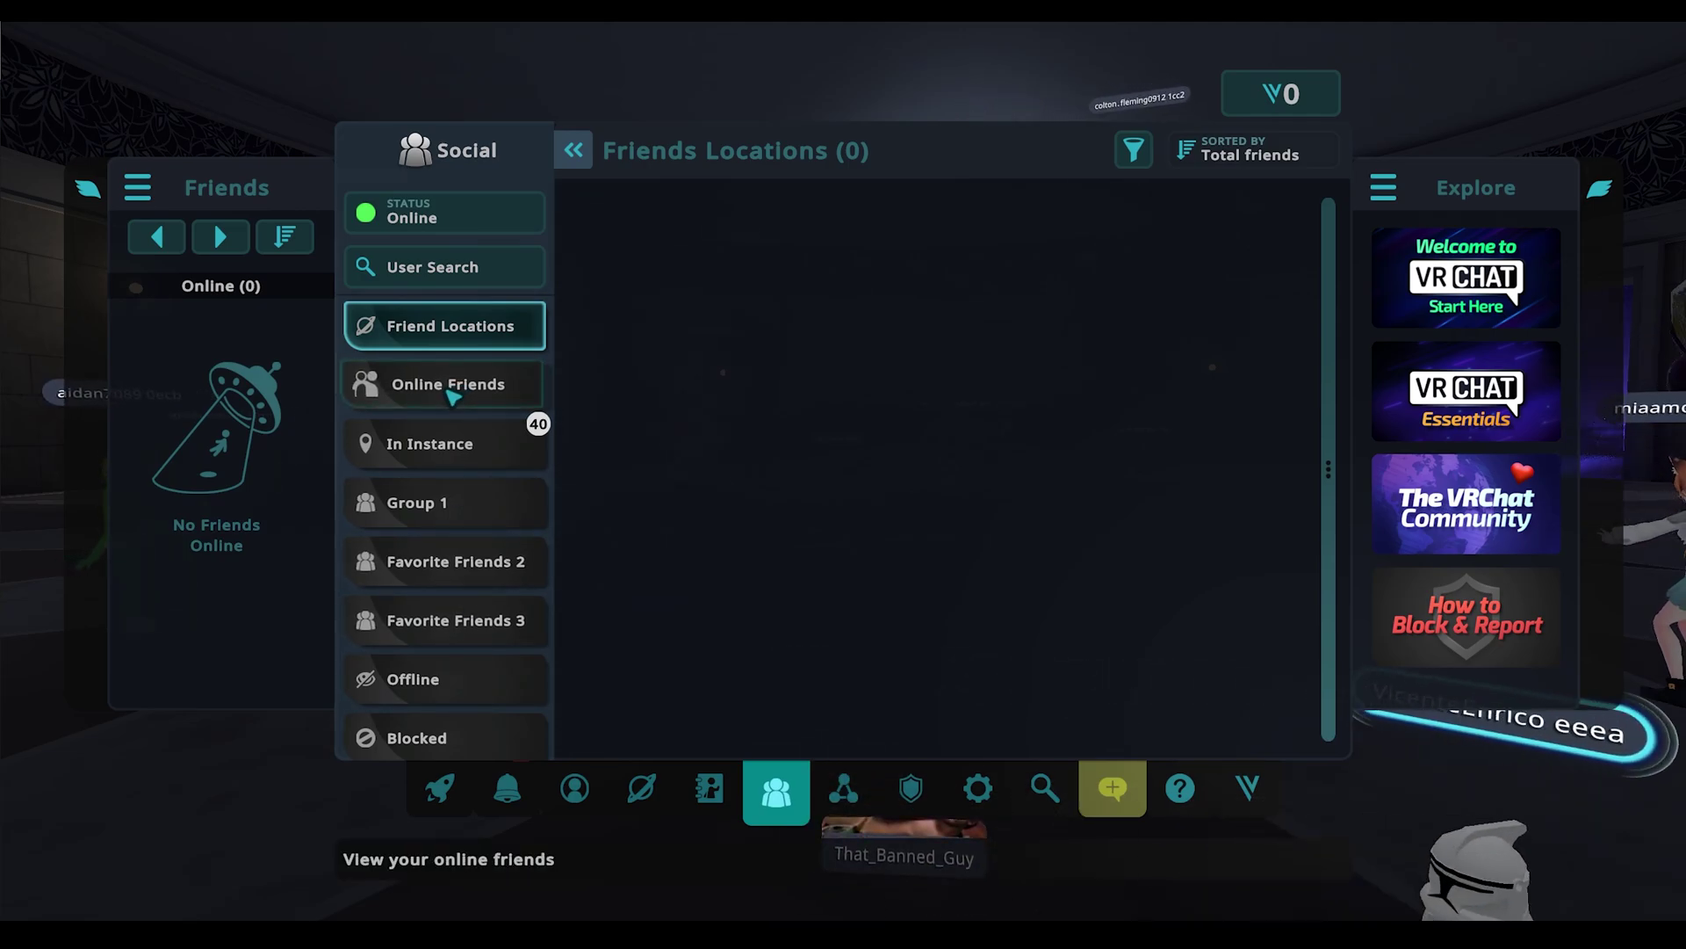
pyautogui.click(428, 707)
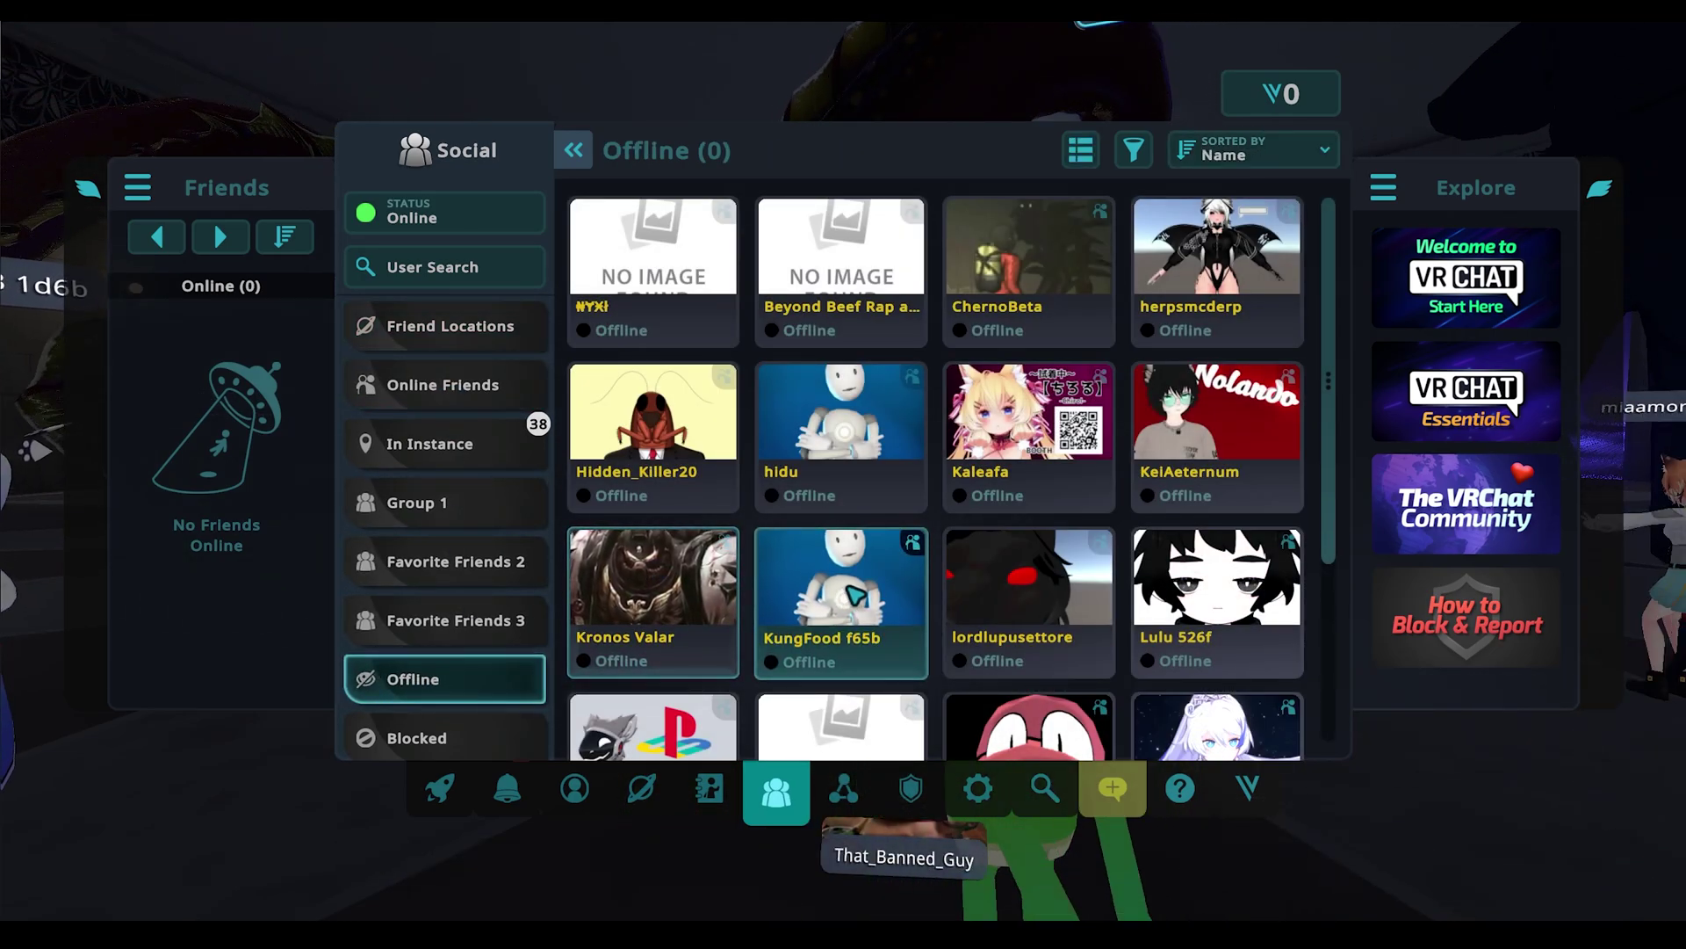
pyautogui.click(854, 610)
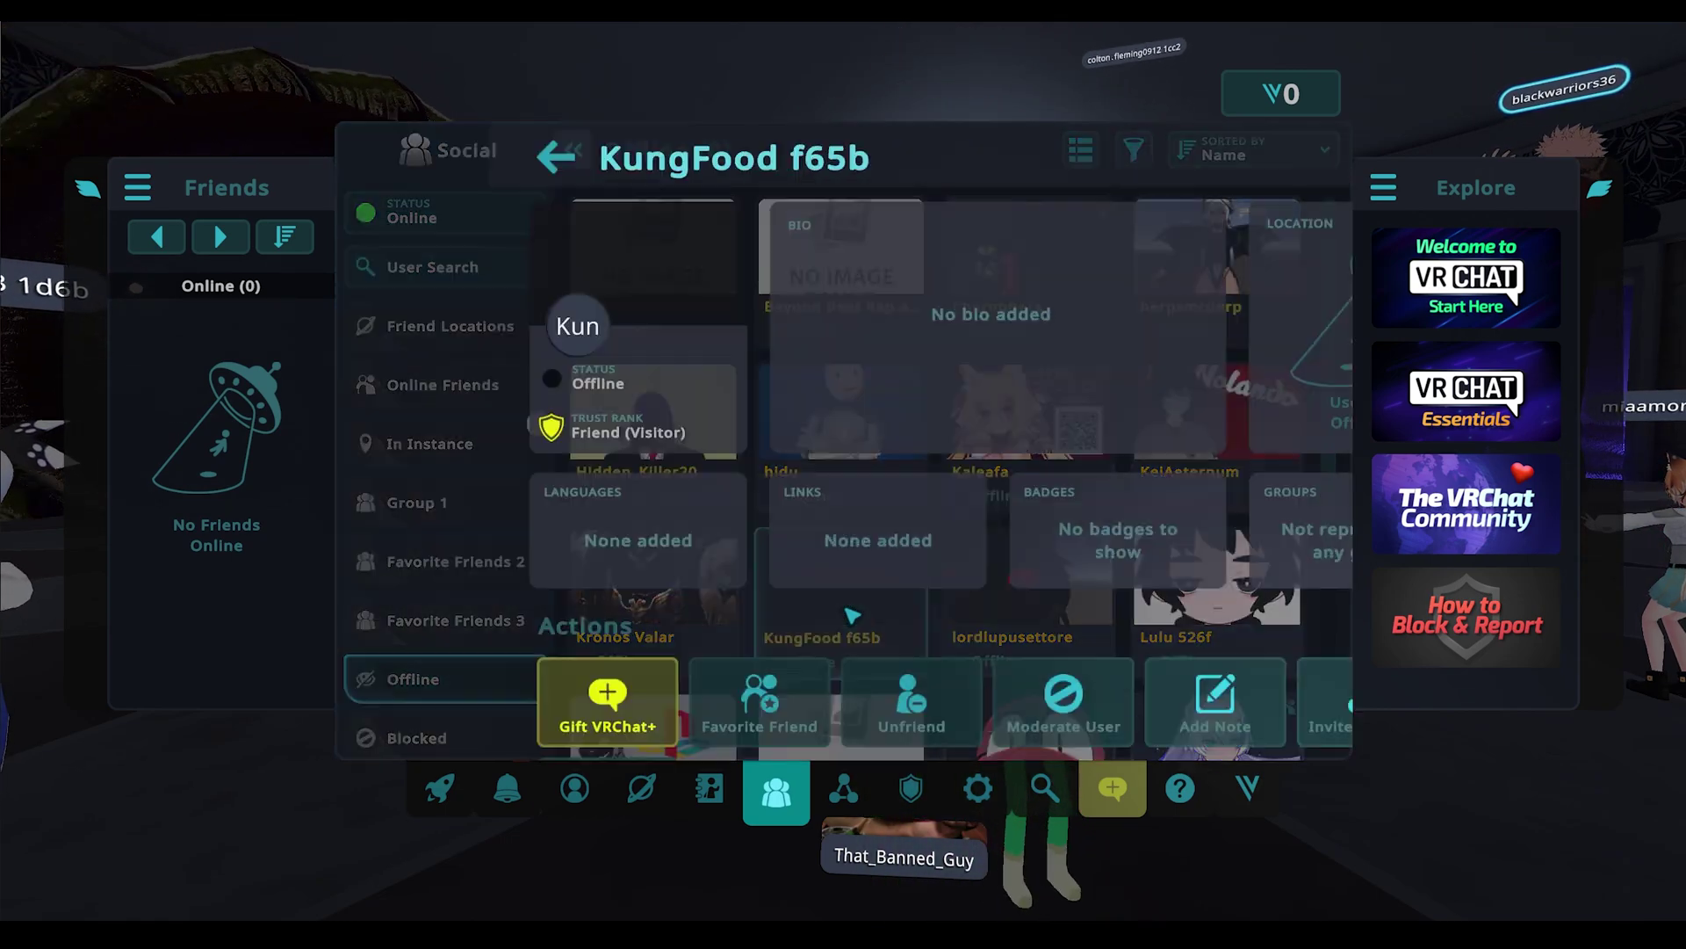
pyautogui.scroll(-2, 843, 668)
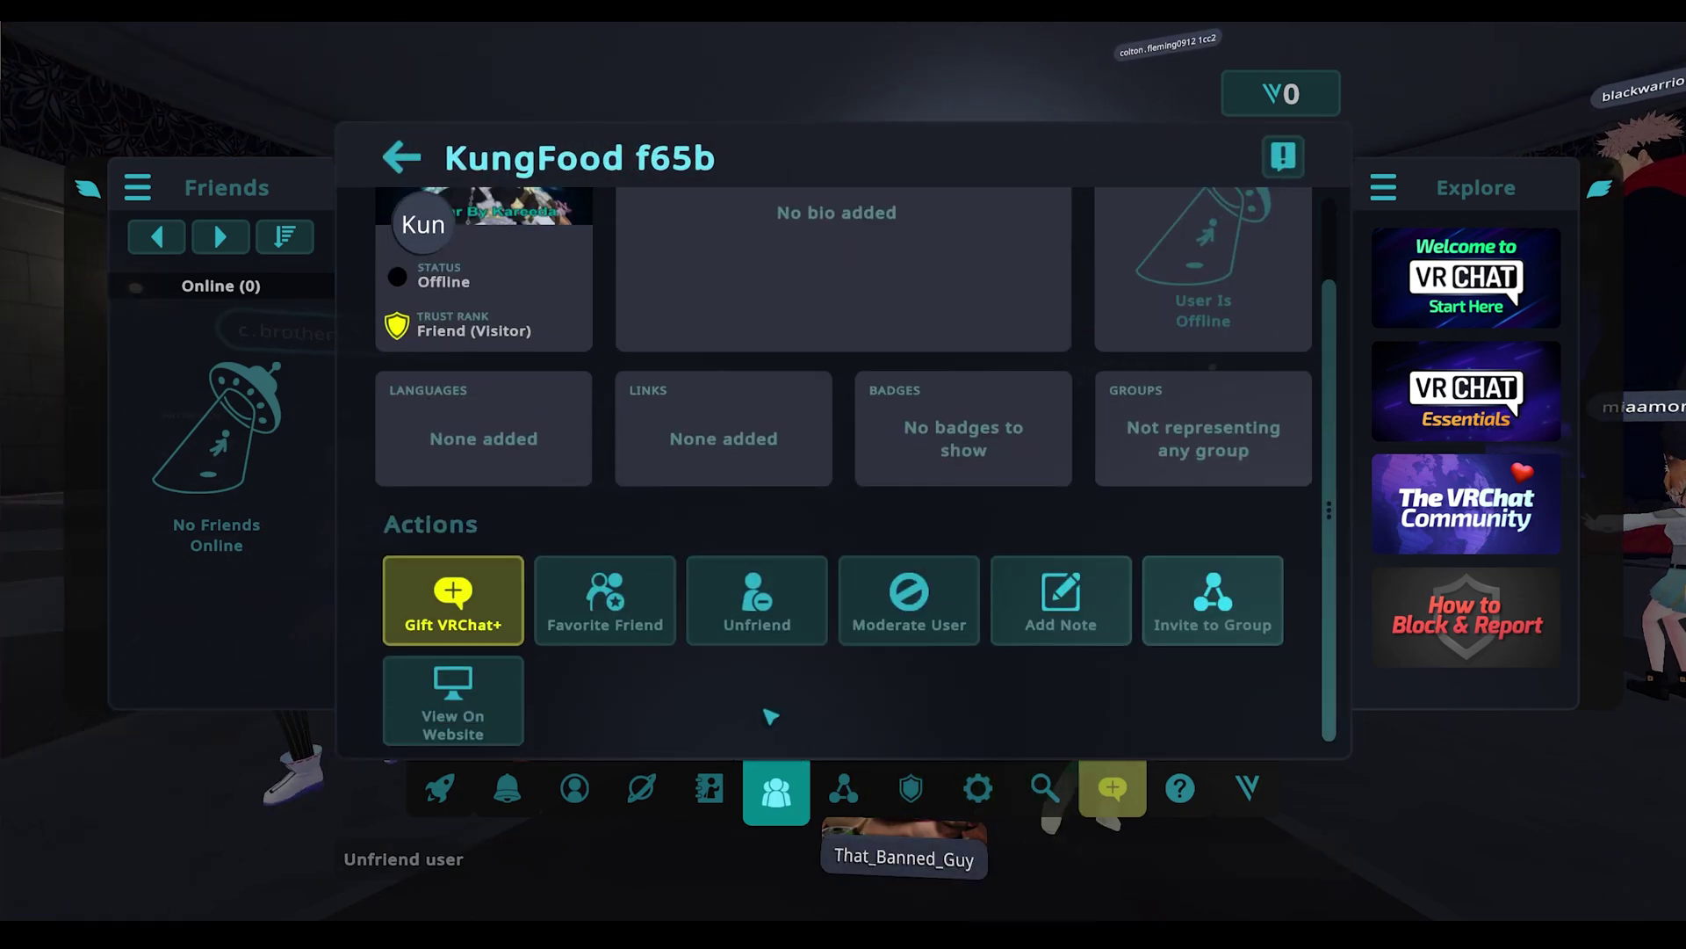
# Unfriend the user whose profile is open and confirm the removal from the Friends List and any Favorites Lists.
pyautogui.click(778, 636)
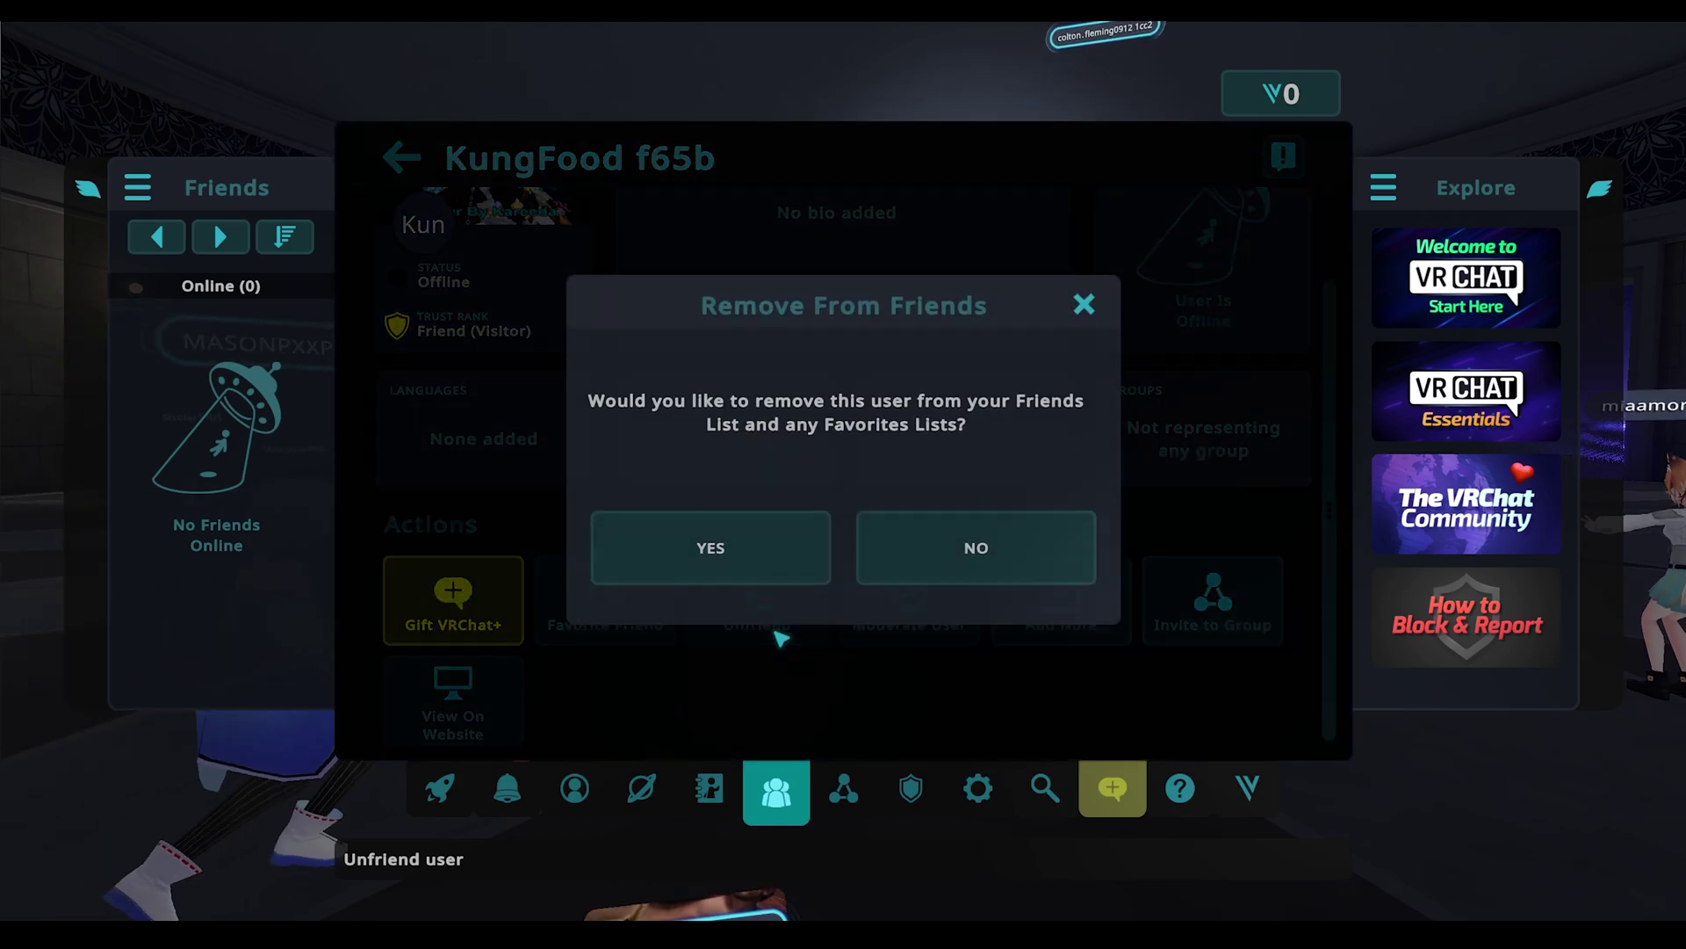
pyautogui.click(1089, 300)
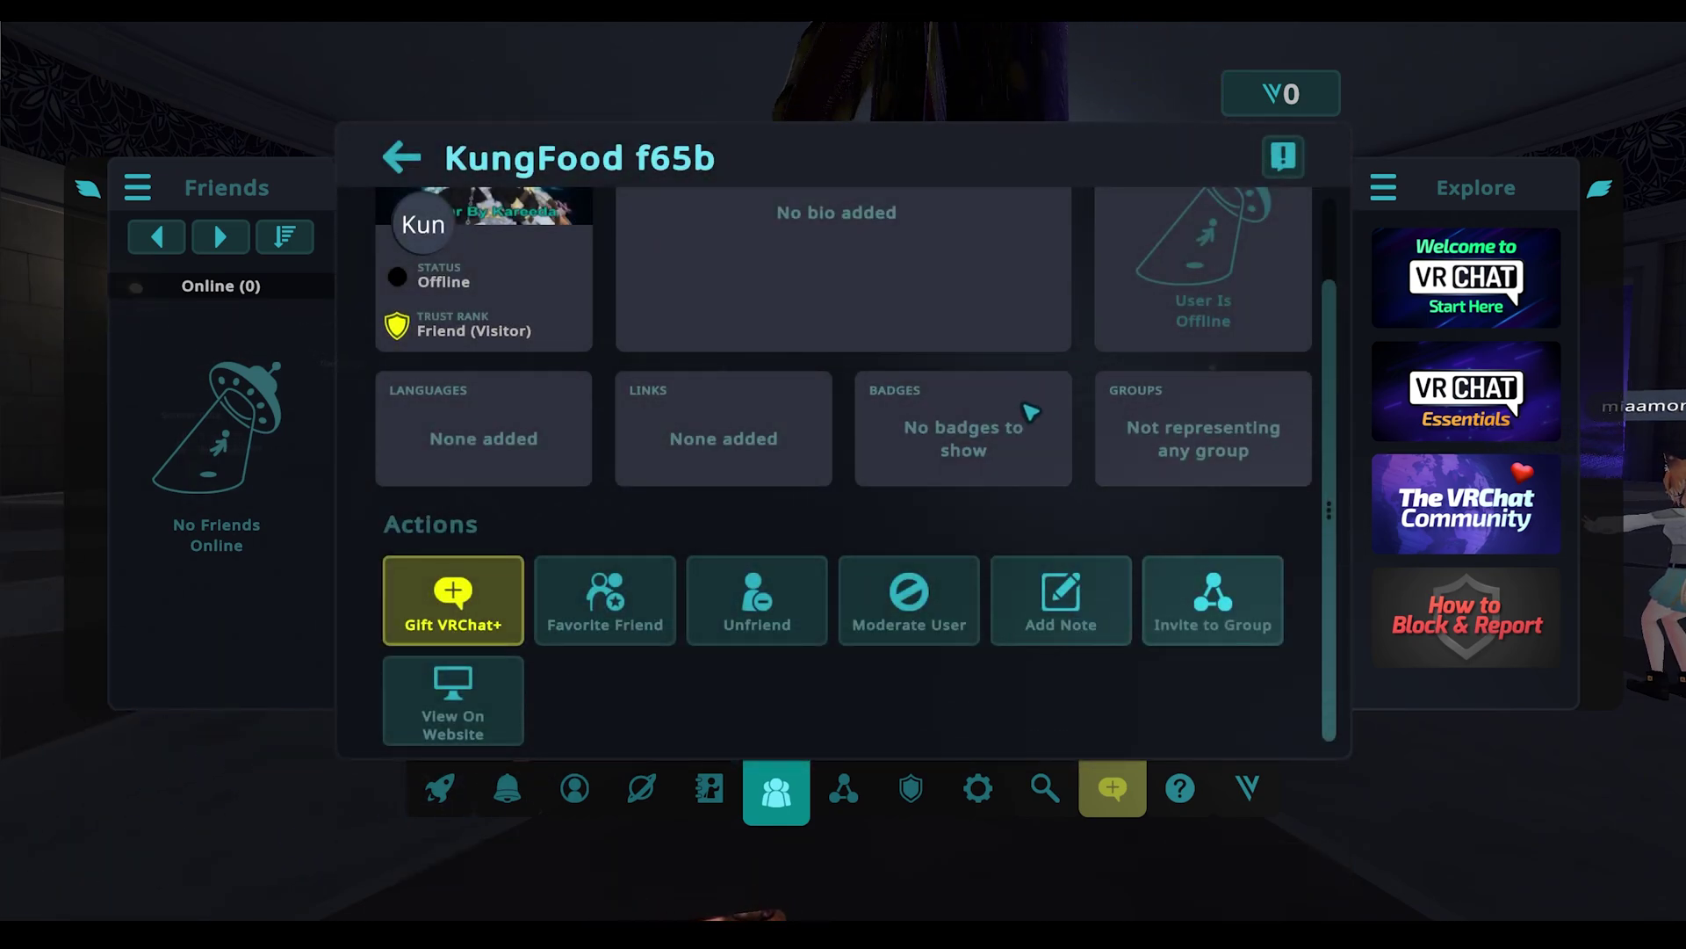
pyautogui.scroll(2, 1030, 407)
pyautogui.scroll(-2, 1031, 407)
pyautogui.click(772, 606)
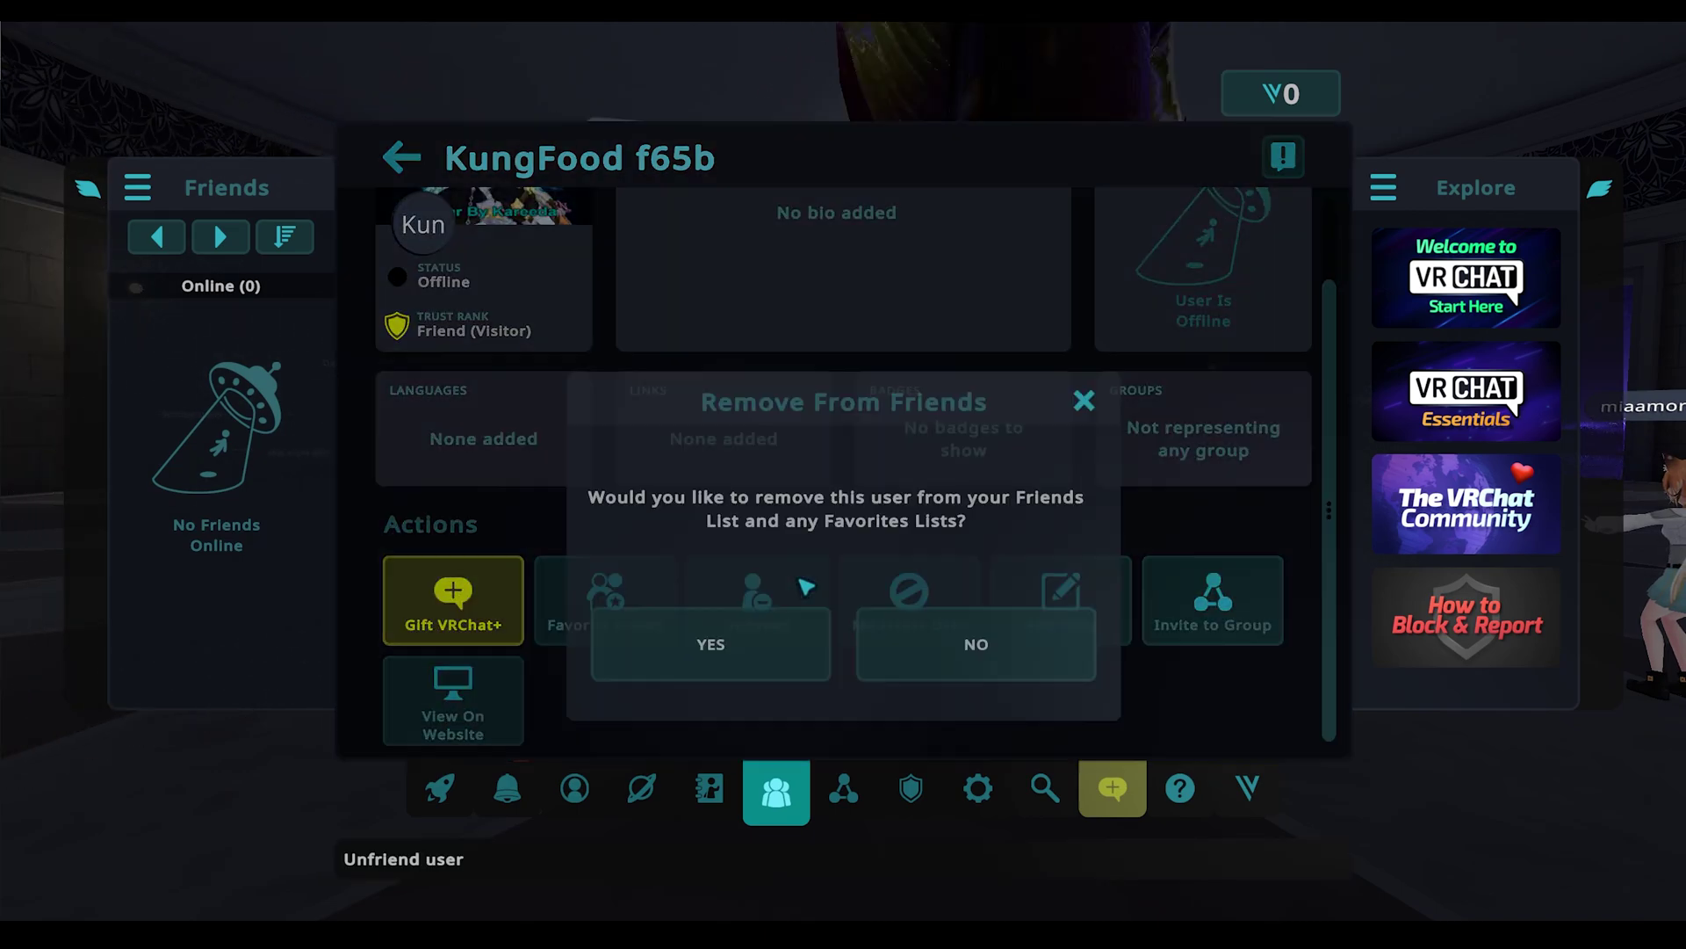
pyautogui.click(822, 563)
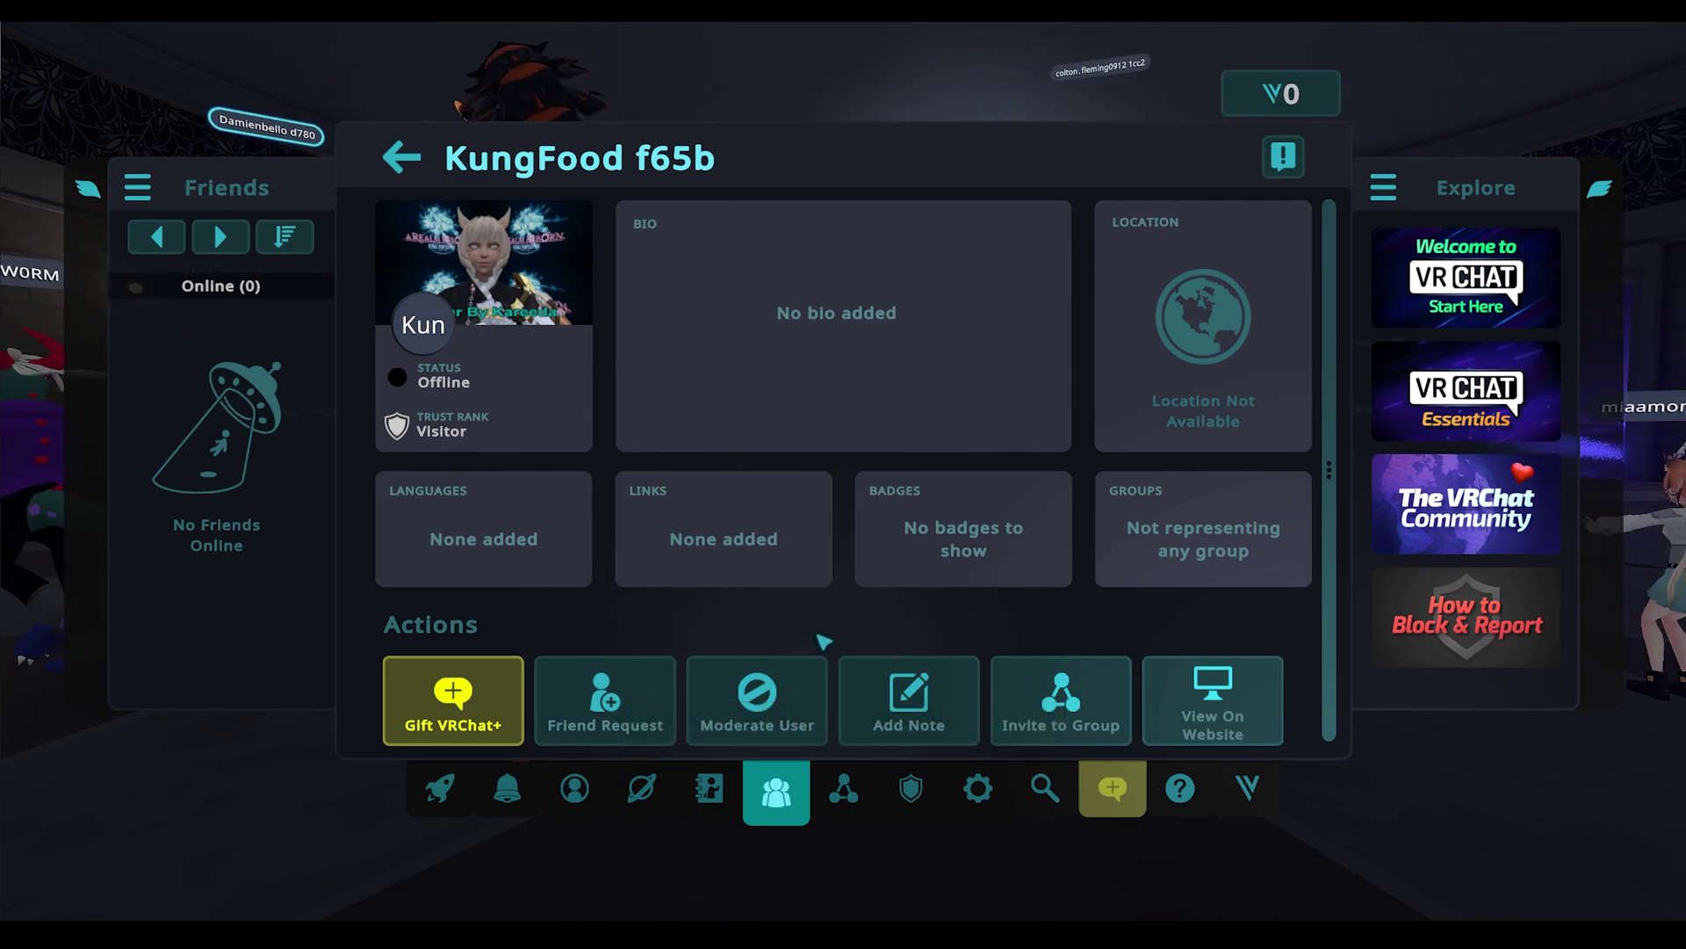
# View the Moderate User options for muting, blocking and reporting the unfriended user, and close them without choosing any.
pyautogui.click(755, 696)
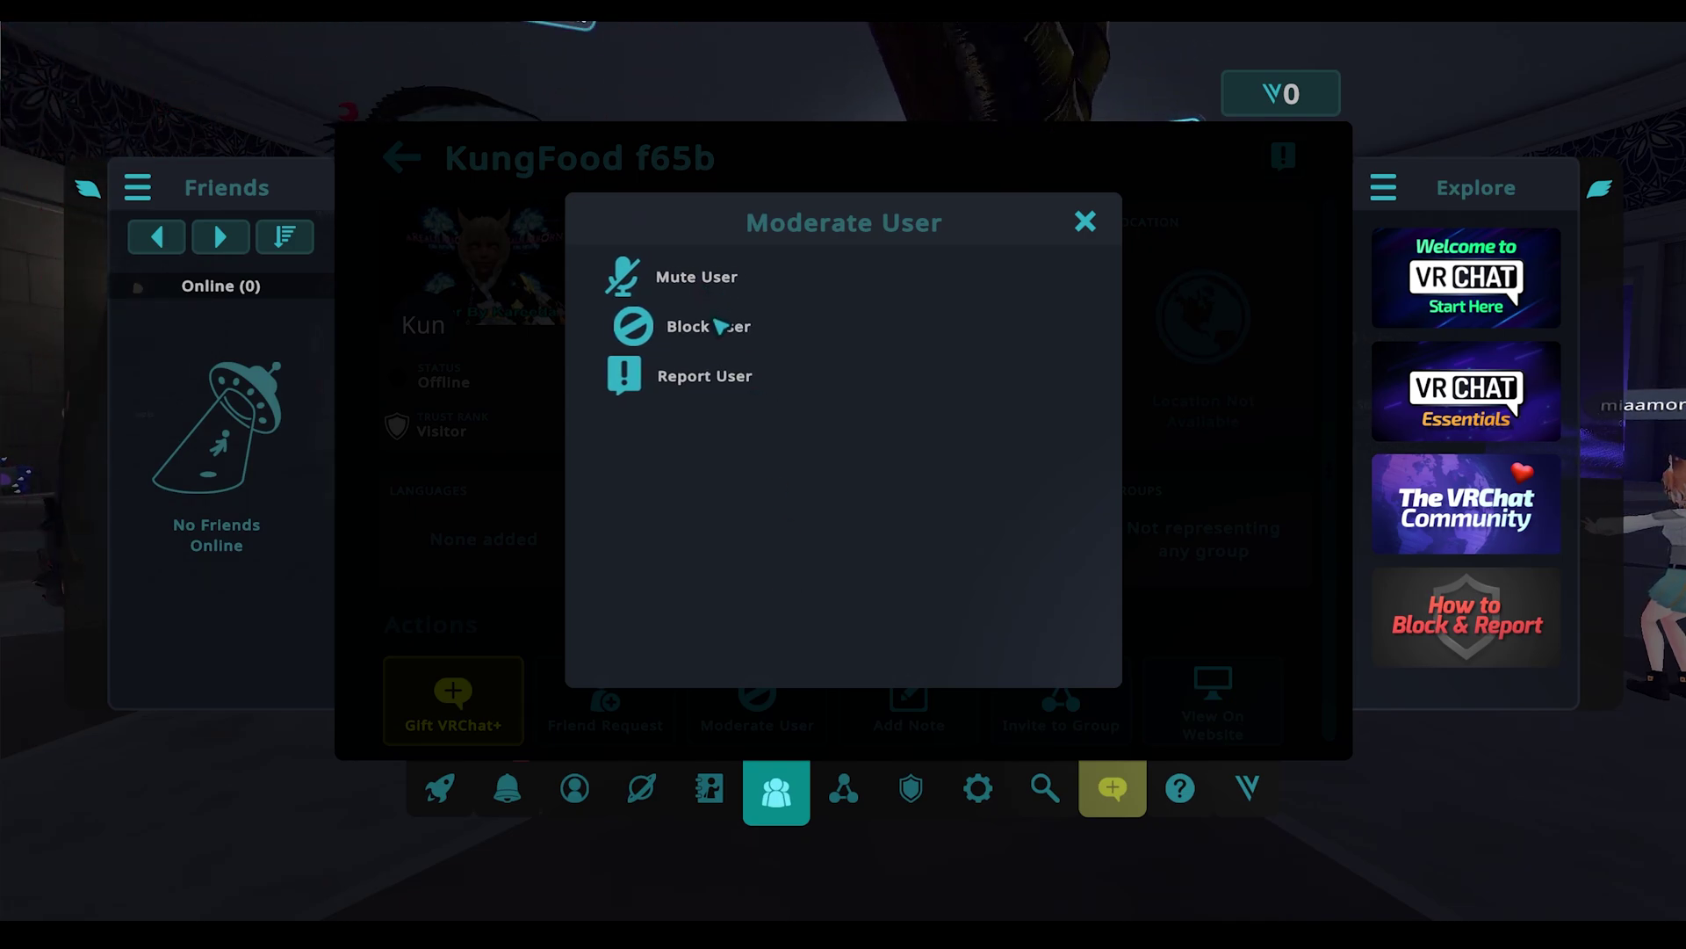
pyautogui.click(1091, 222)
pyautogui.press('Escape')
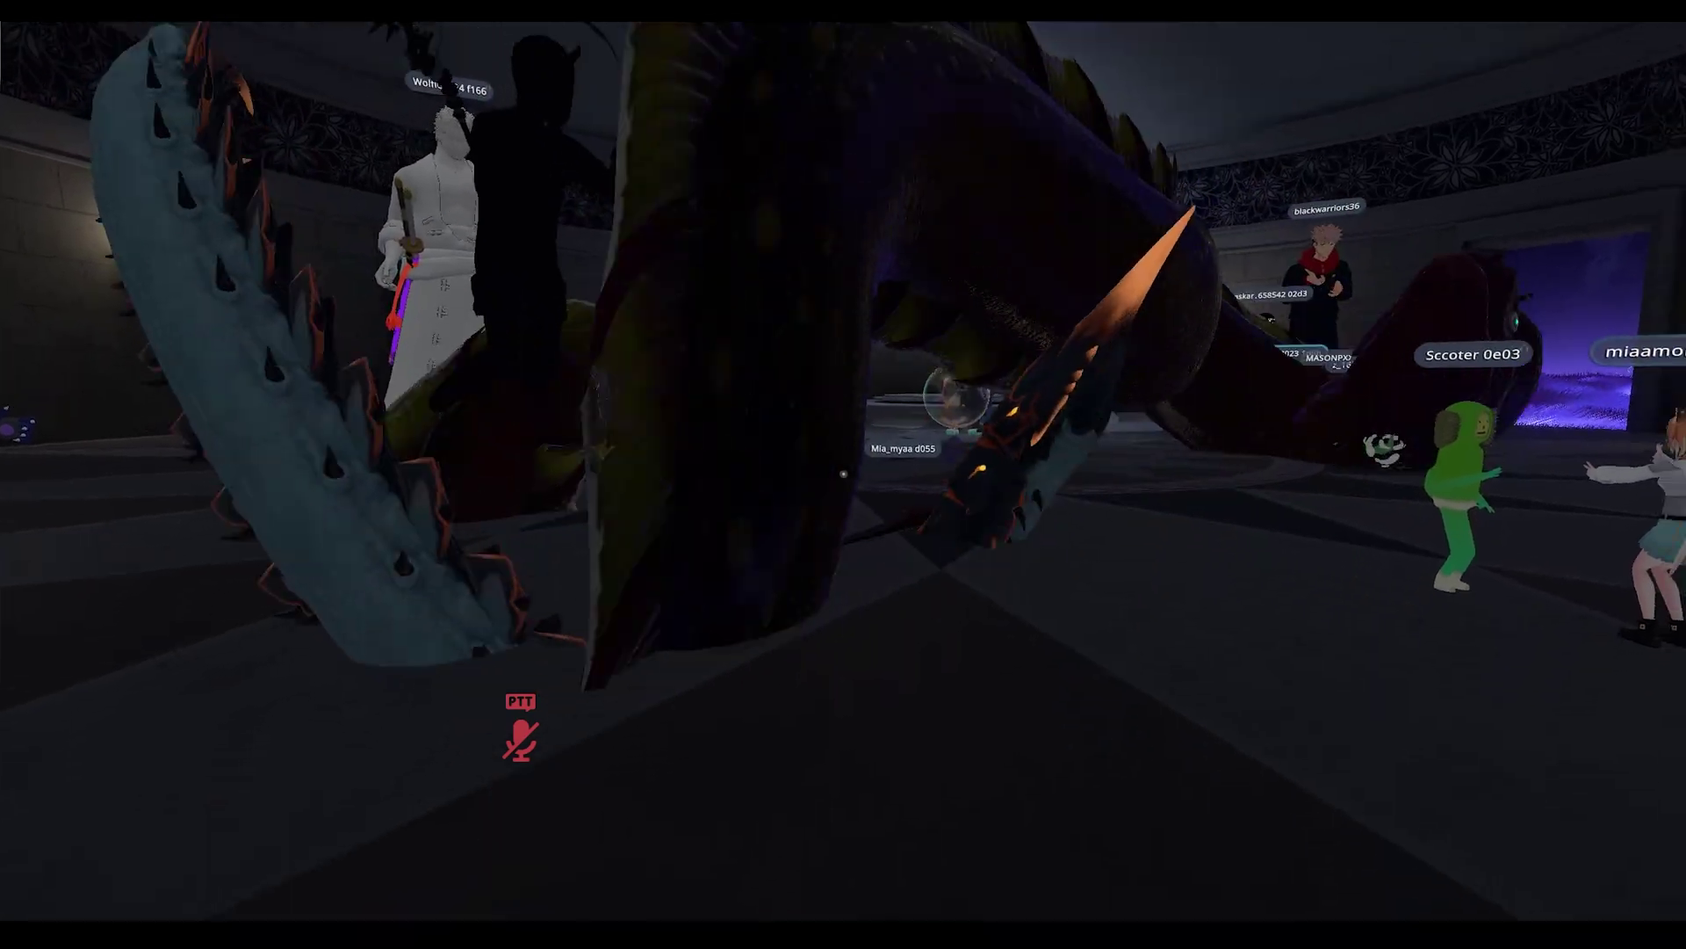
# Review the Social page's list of offline friends and its list of blocked users.
pyautogui.press('Escape')
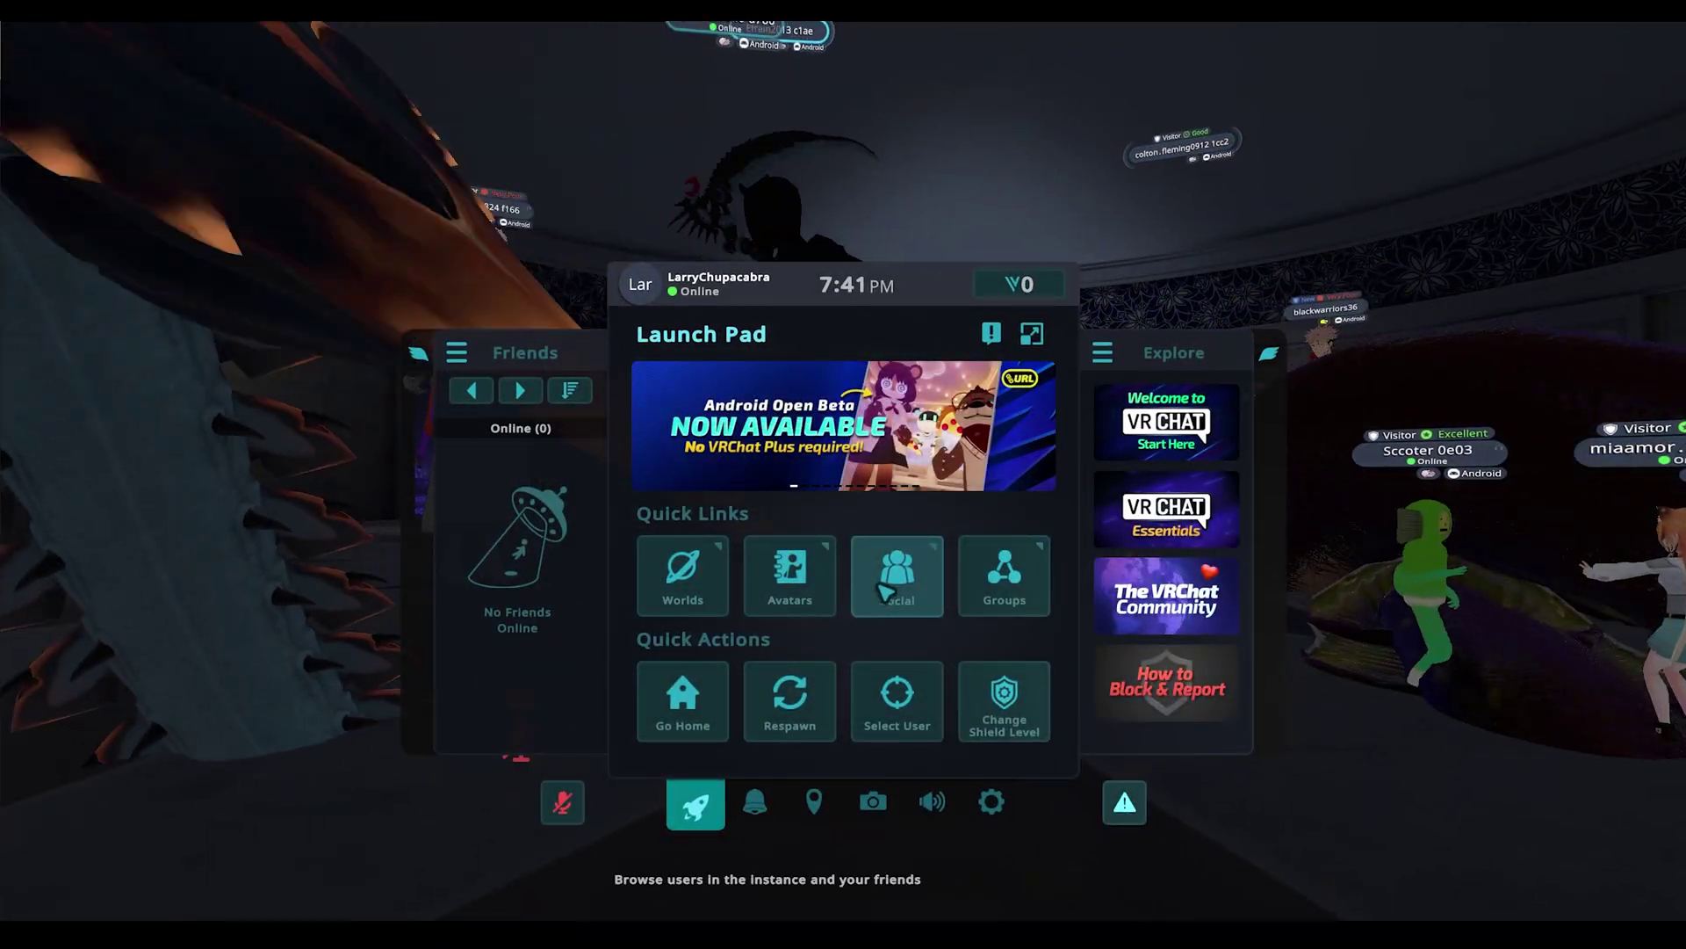
pyautogui.click(897, 575)
pyautogui.scroll(-3, 897, 598)
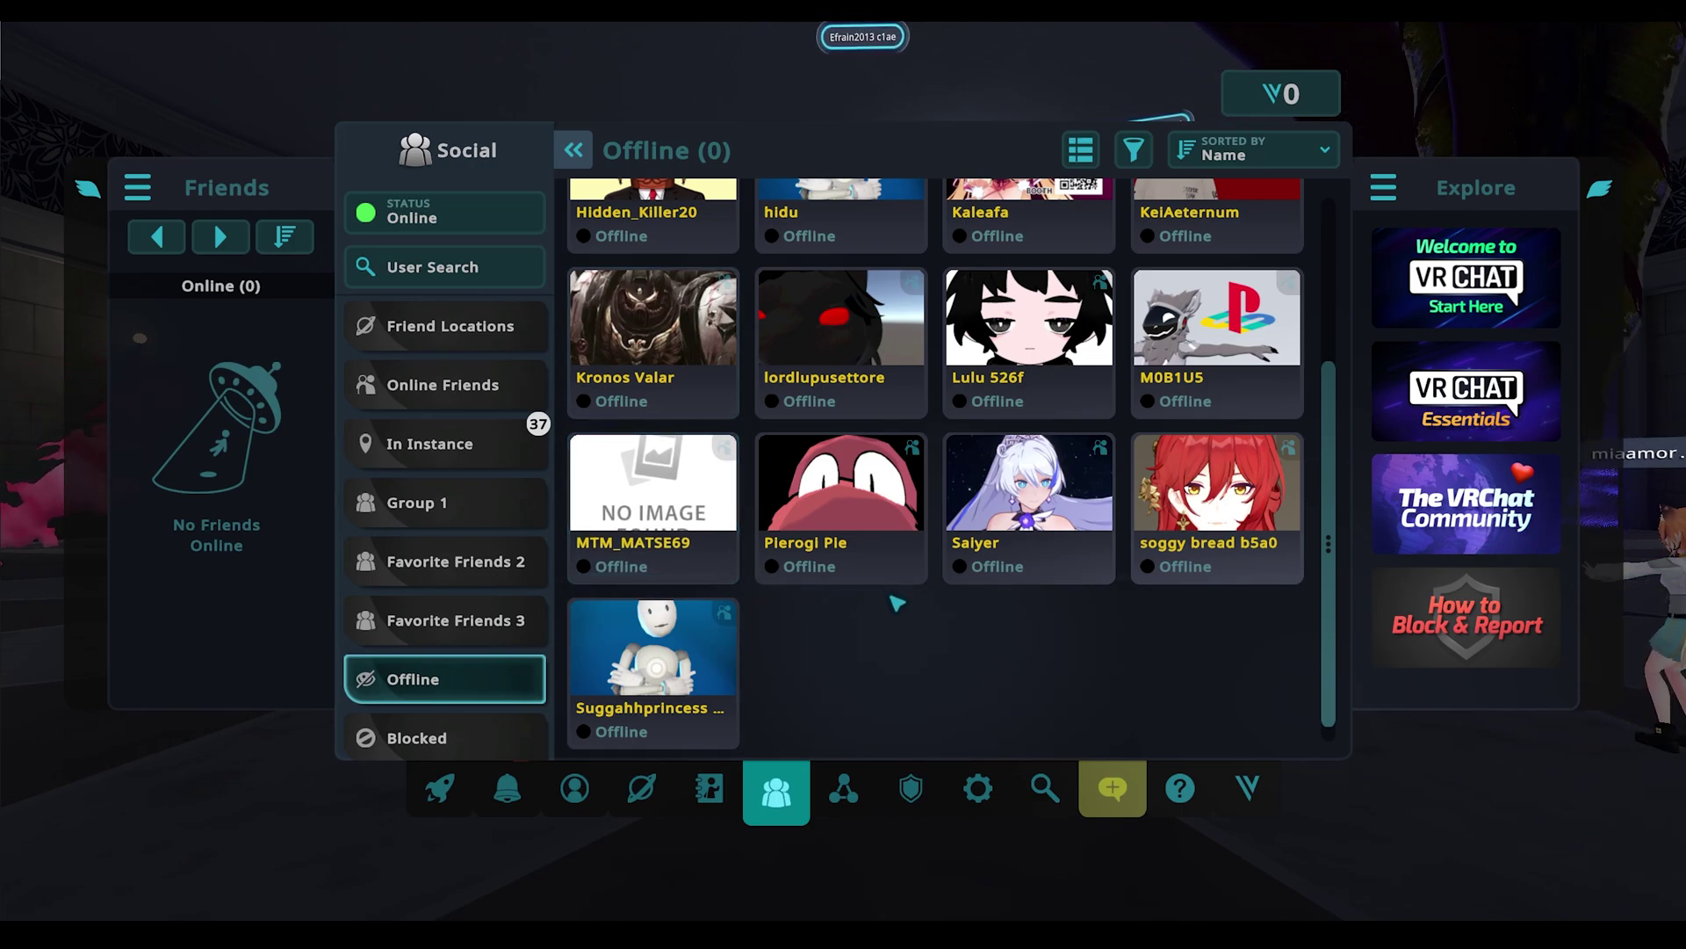
pyautogui.scroll(3, 902, 603)
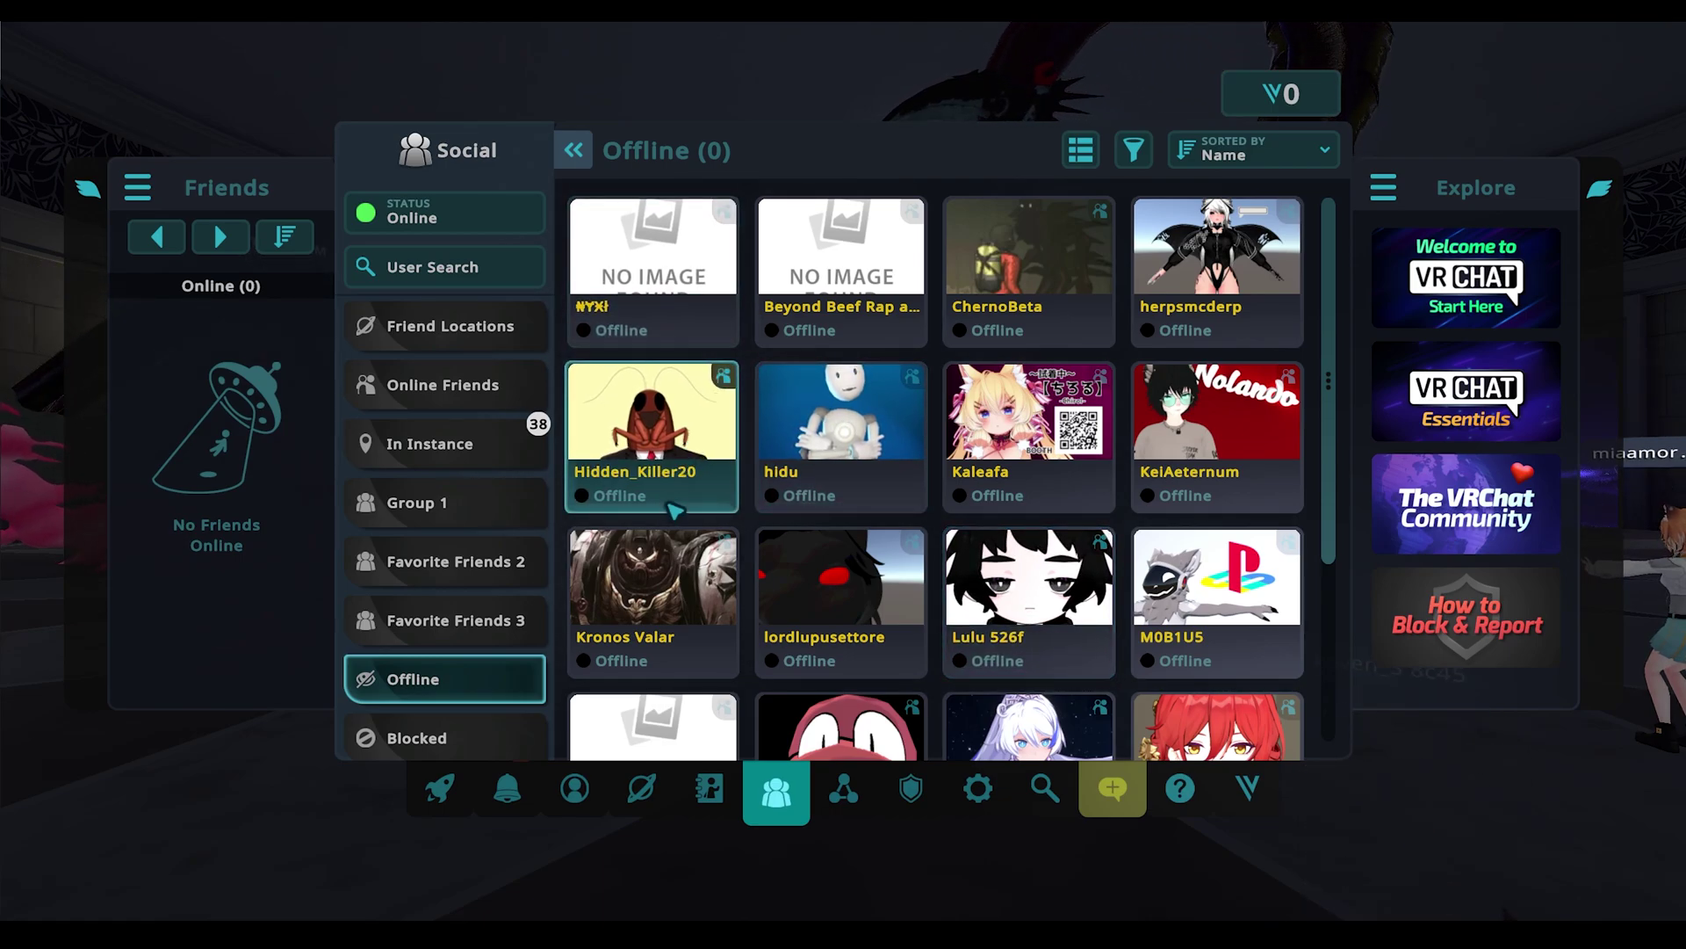
pyautogui.scroll(-1, 458, 587)
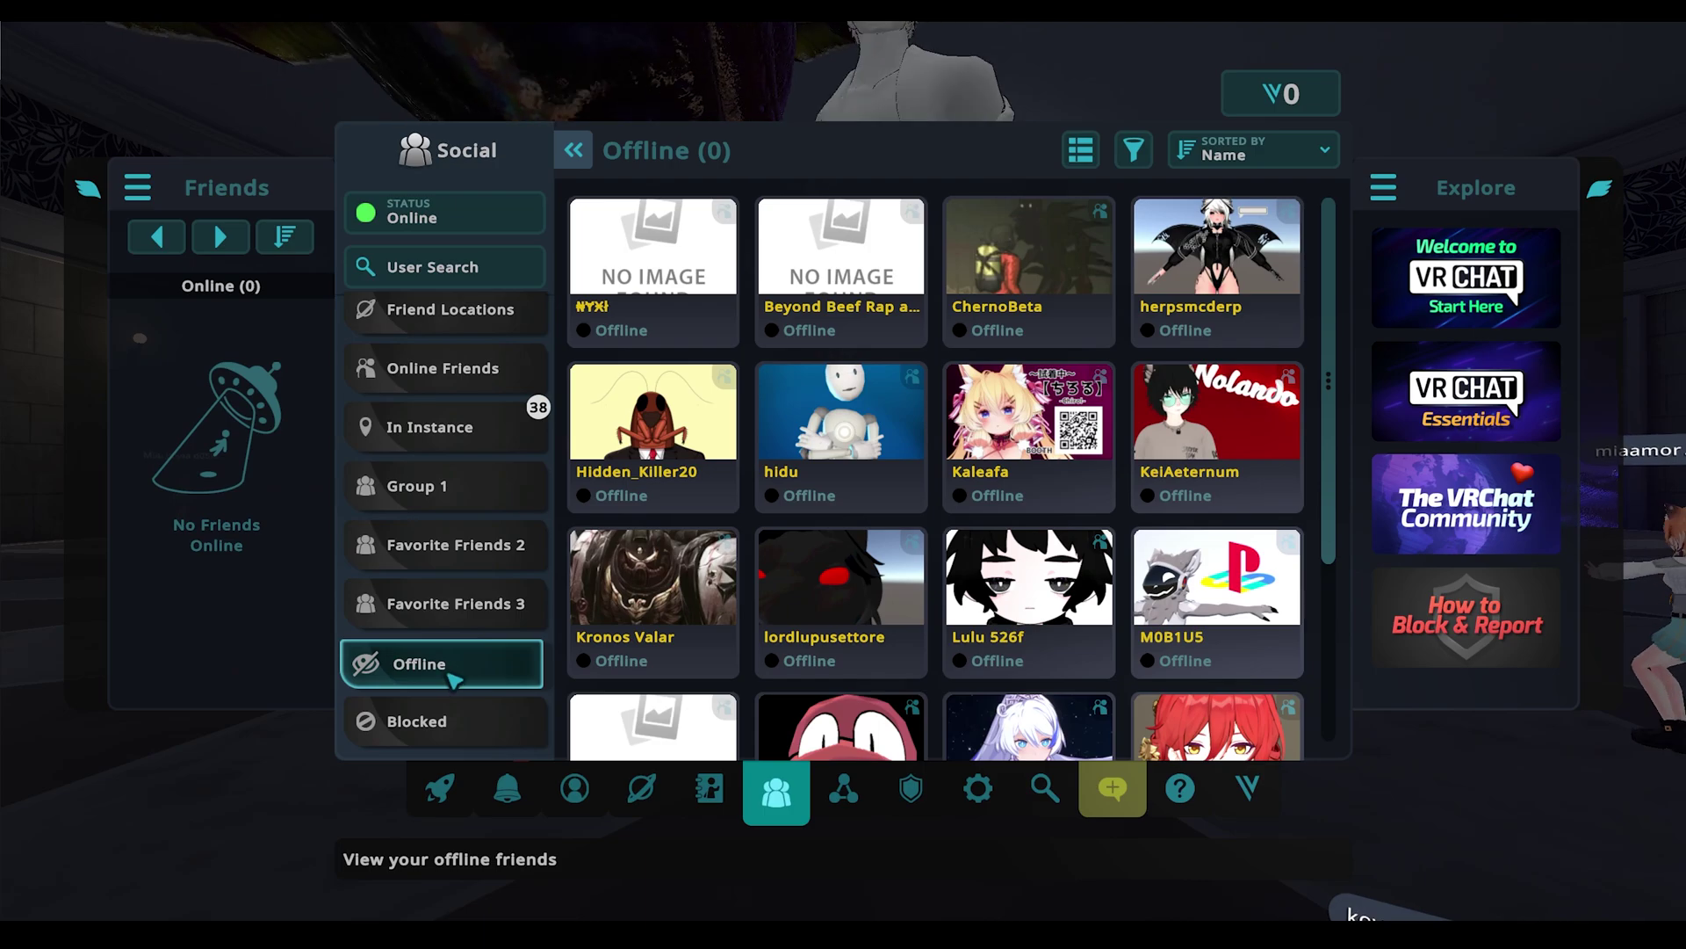
pyautogui.scroll(-3, 663, 594)
pyautogui.scroll(3, 660, 625)
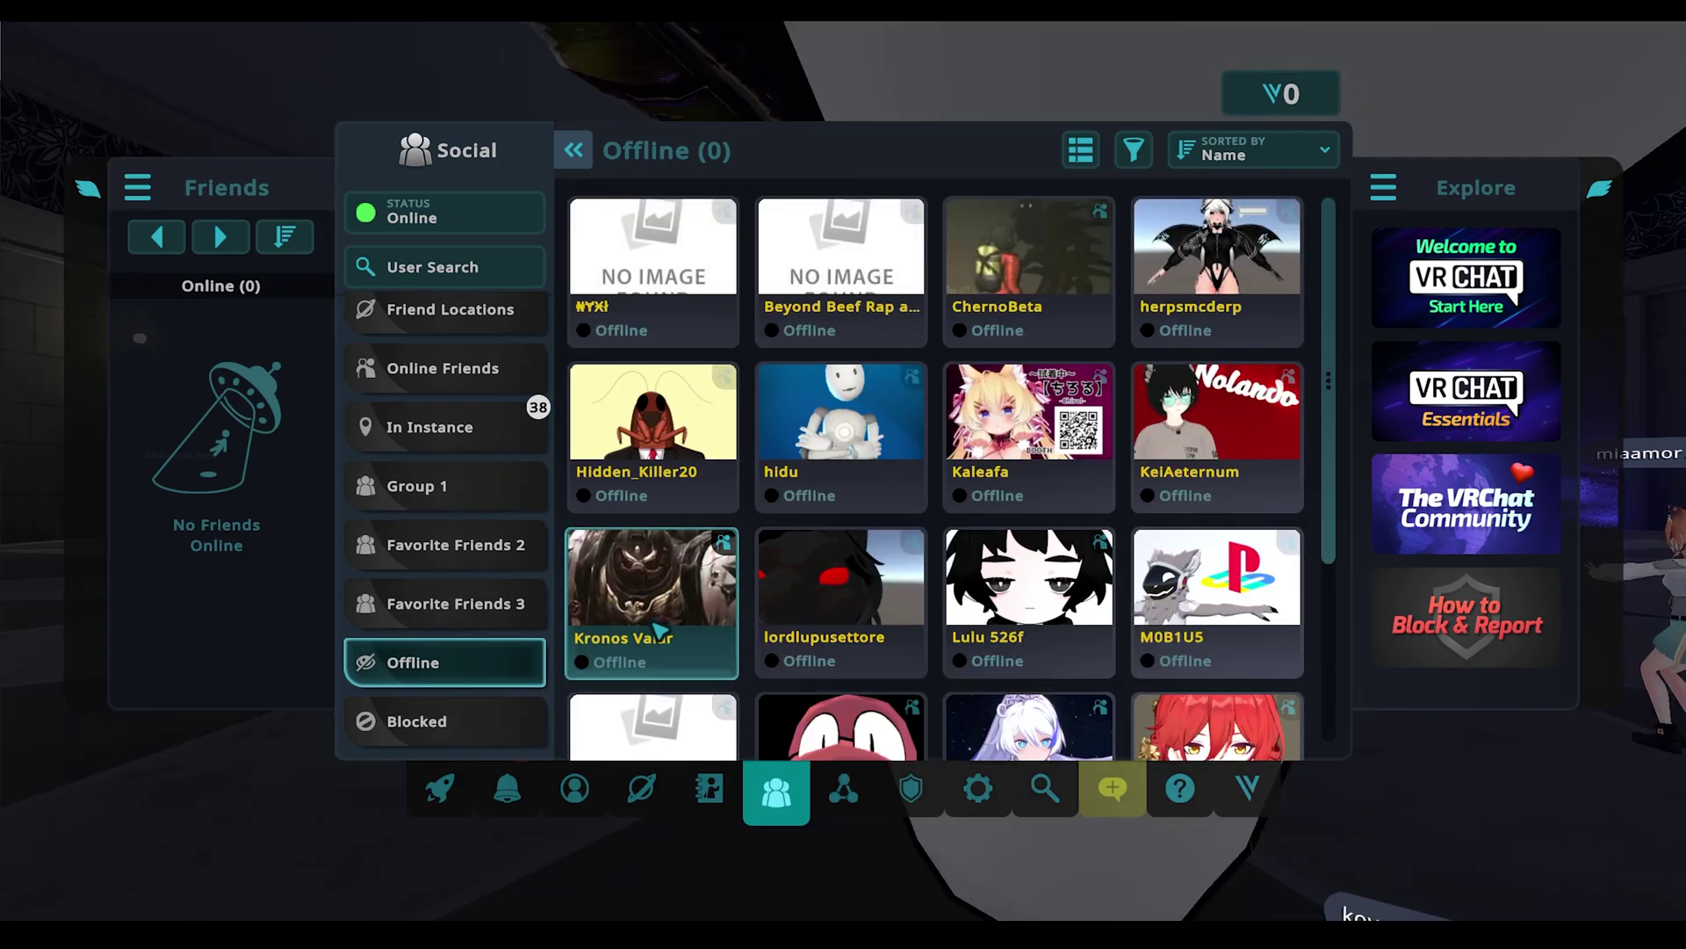
pyautogui.click(481, 731)
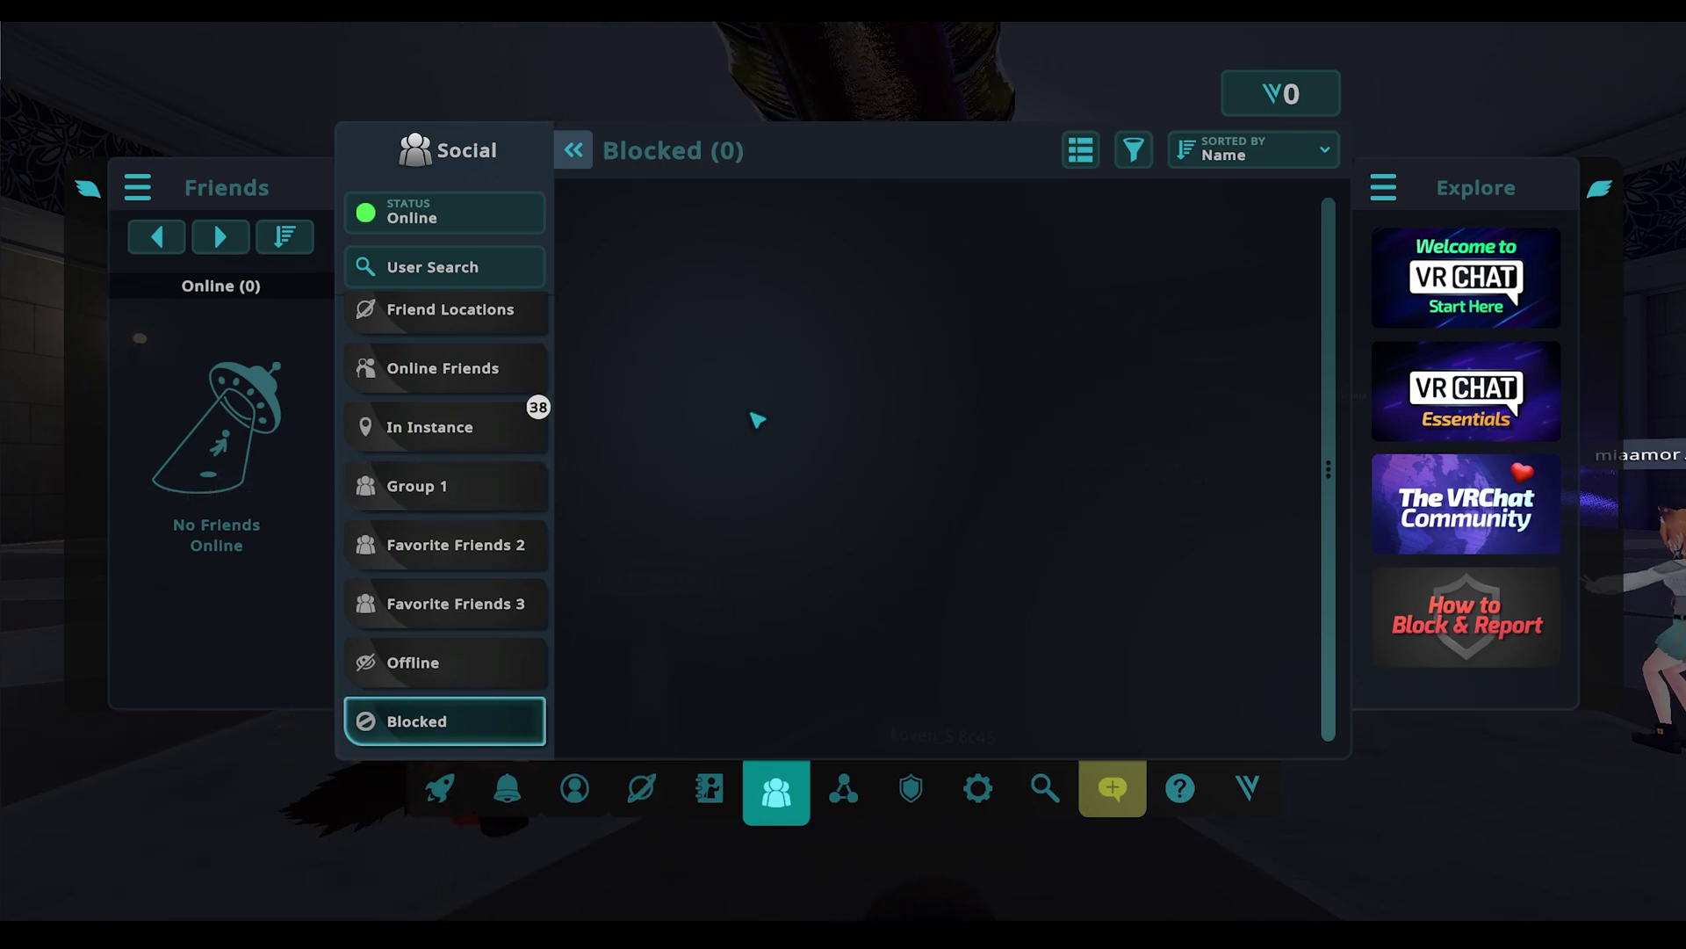
pyautogui.press('Escape')
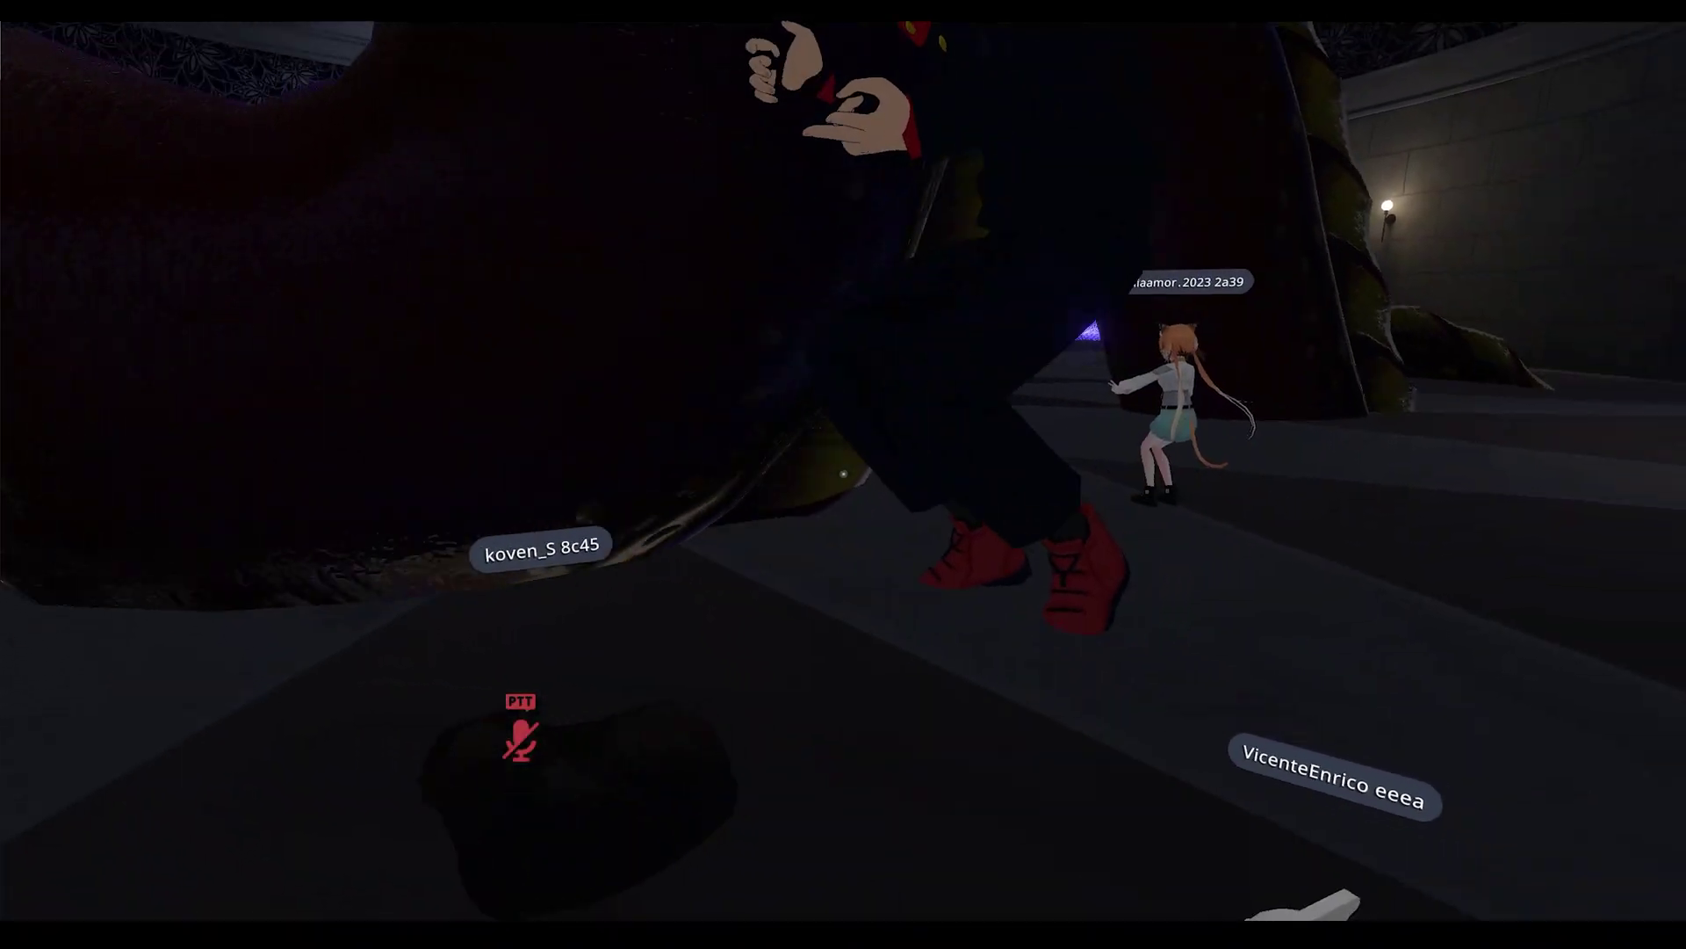
# Walk towards the players gathered around the centre of the round hall.
pyautogui.press('w')
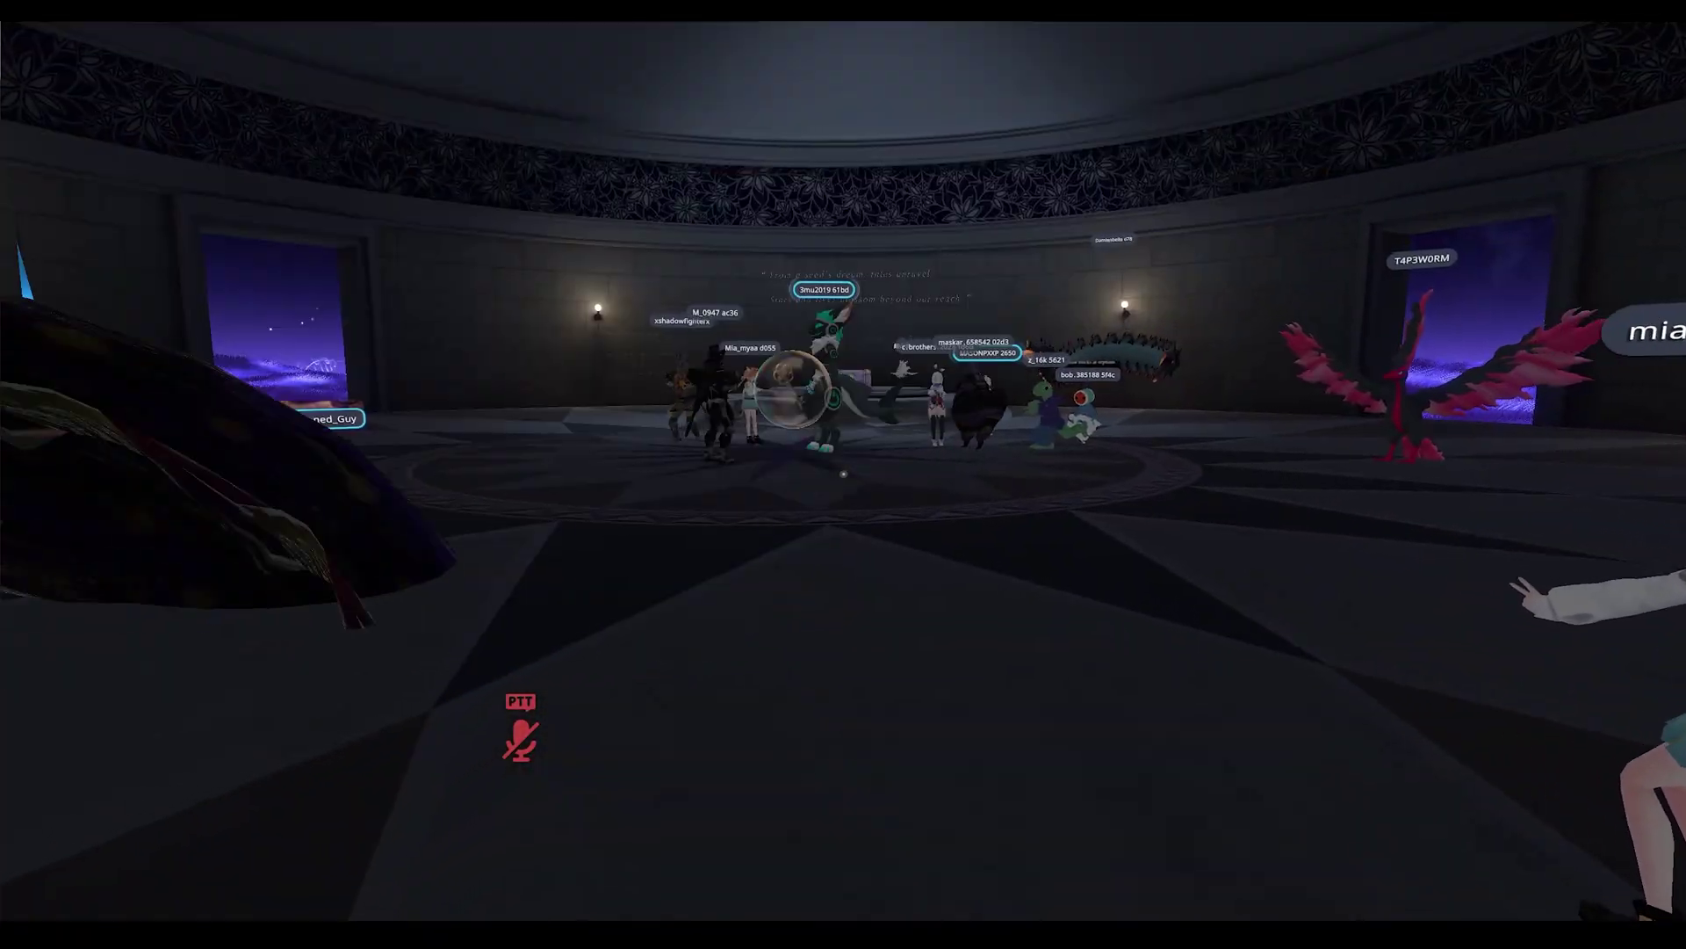
pyautogui.press('w')
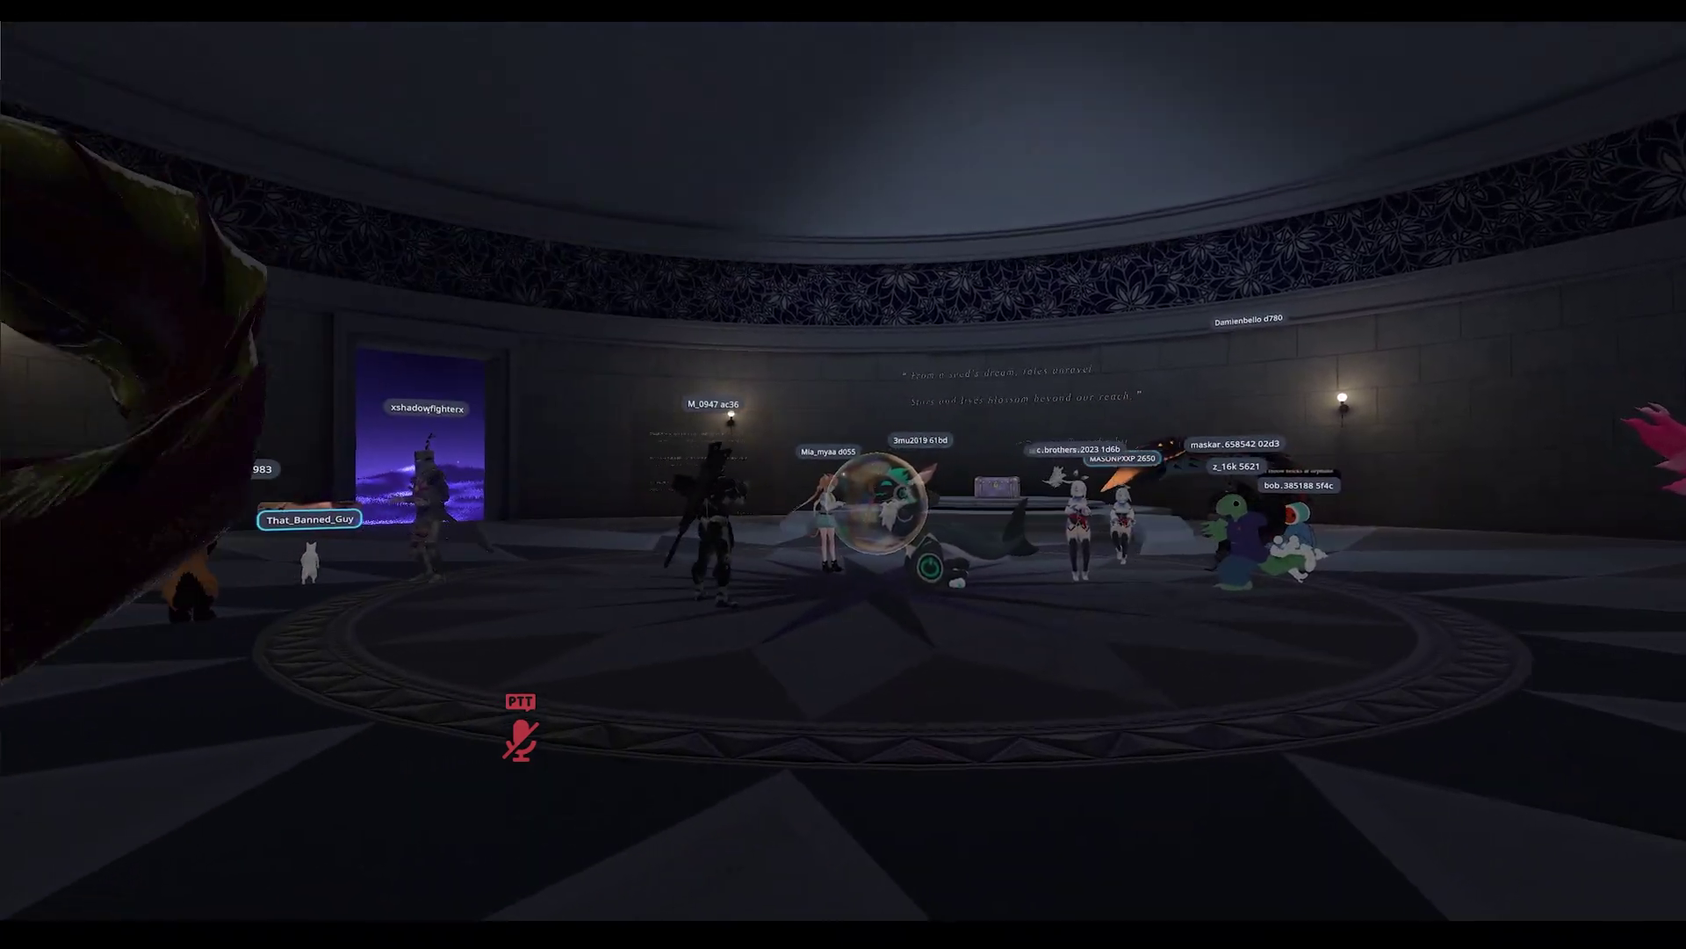
# Walk away from the gathered players across the round hall to the open doorway facing the purple grass field.
pyautogui.press('w')
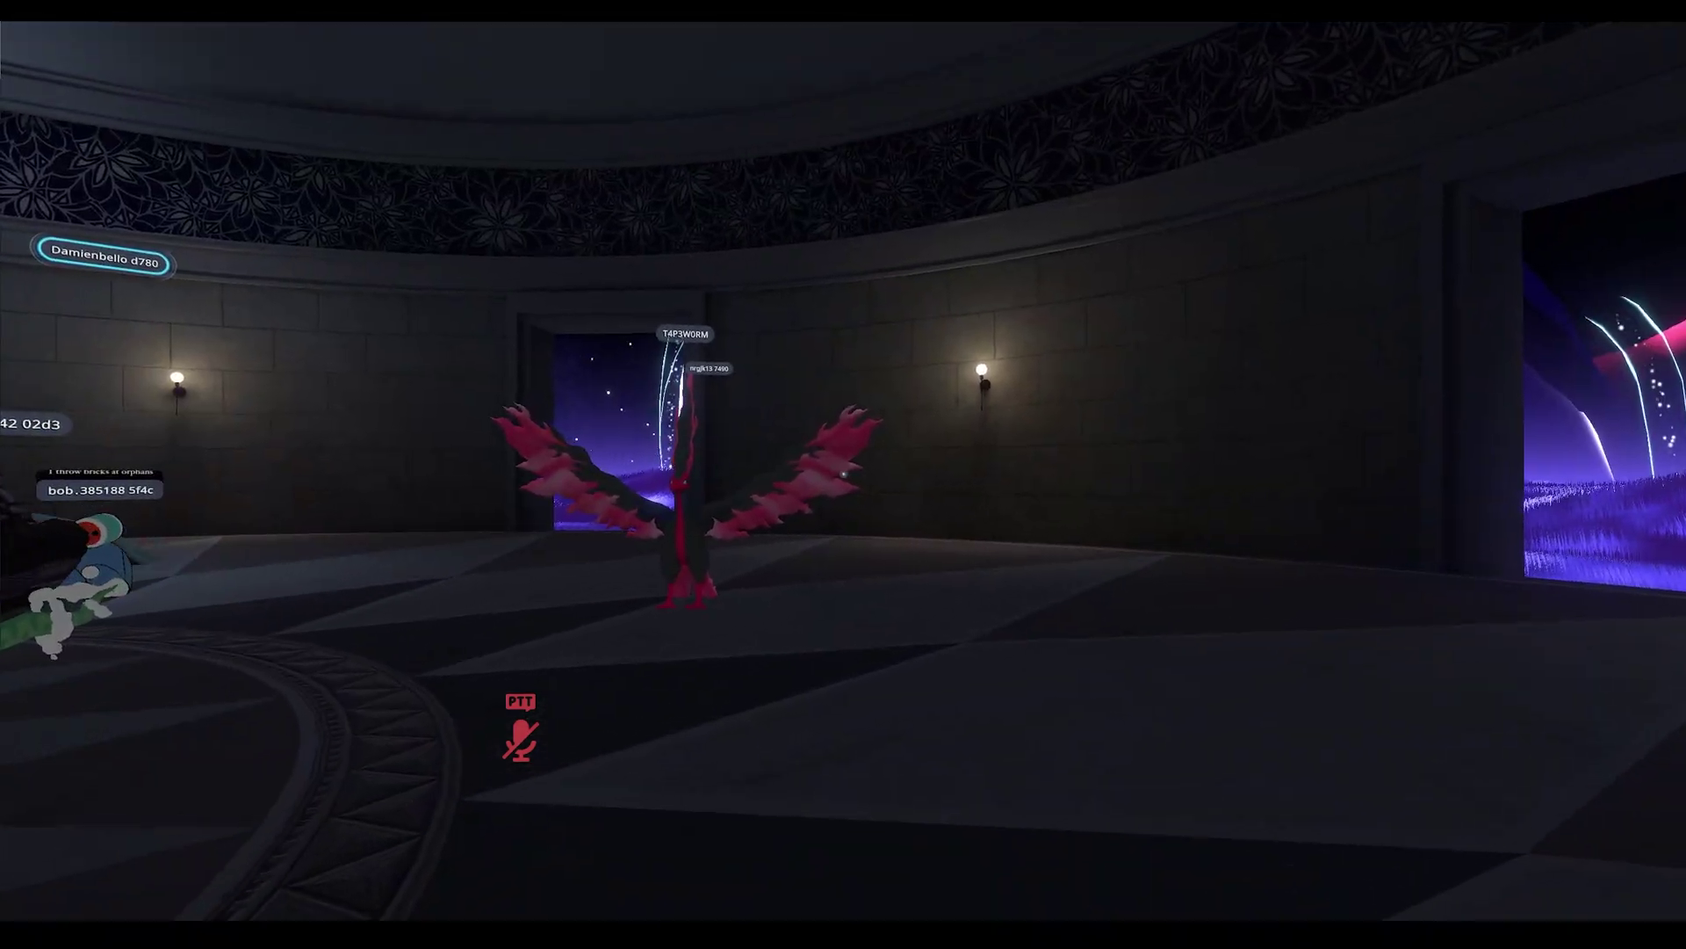
pyautogui.press('w')
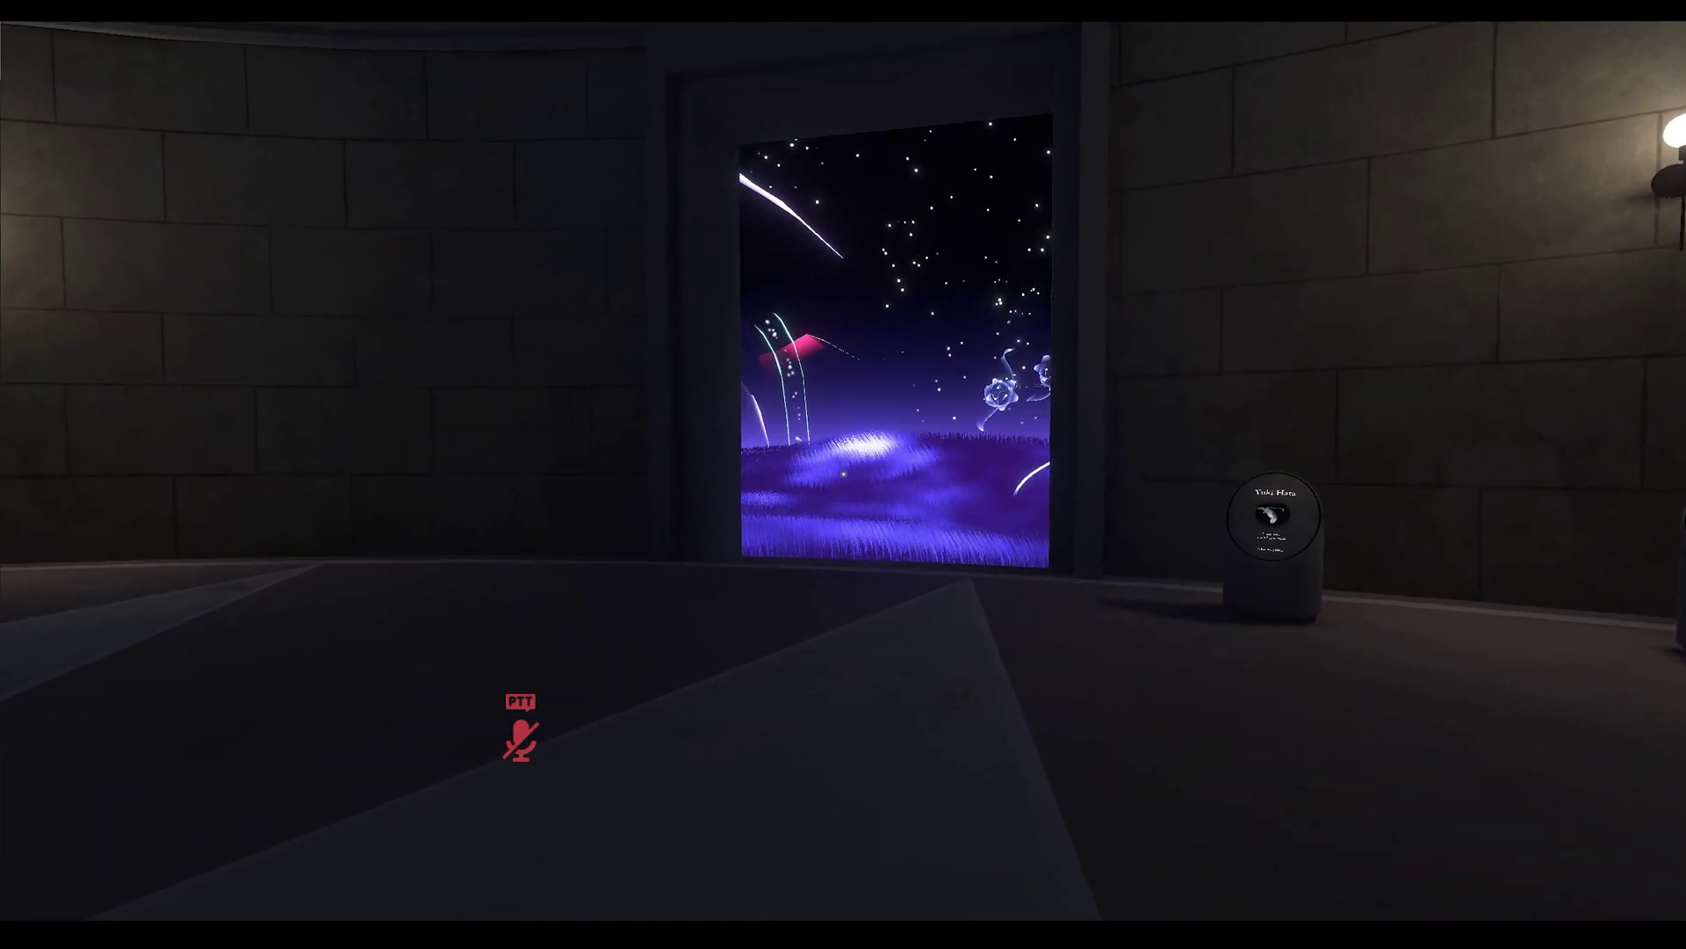
pyautogui.press('w')
# View the current world's details and instances from the Worlds page, and close the menu.
pyautogui.press('Escape')
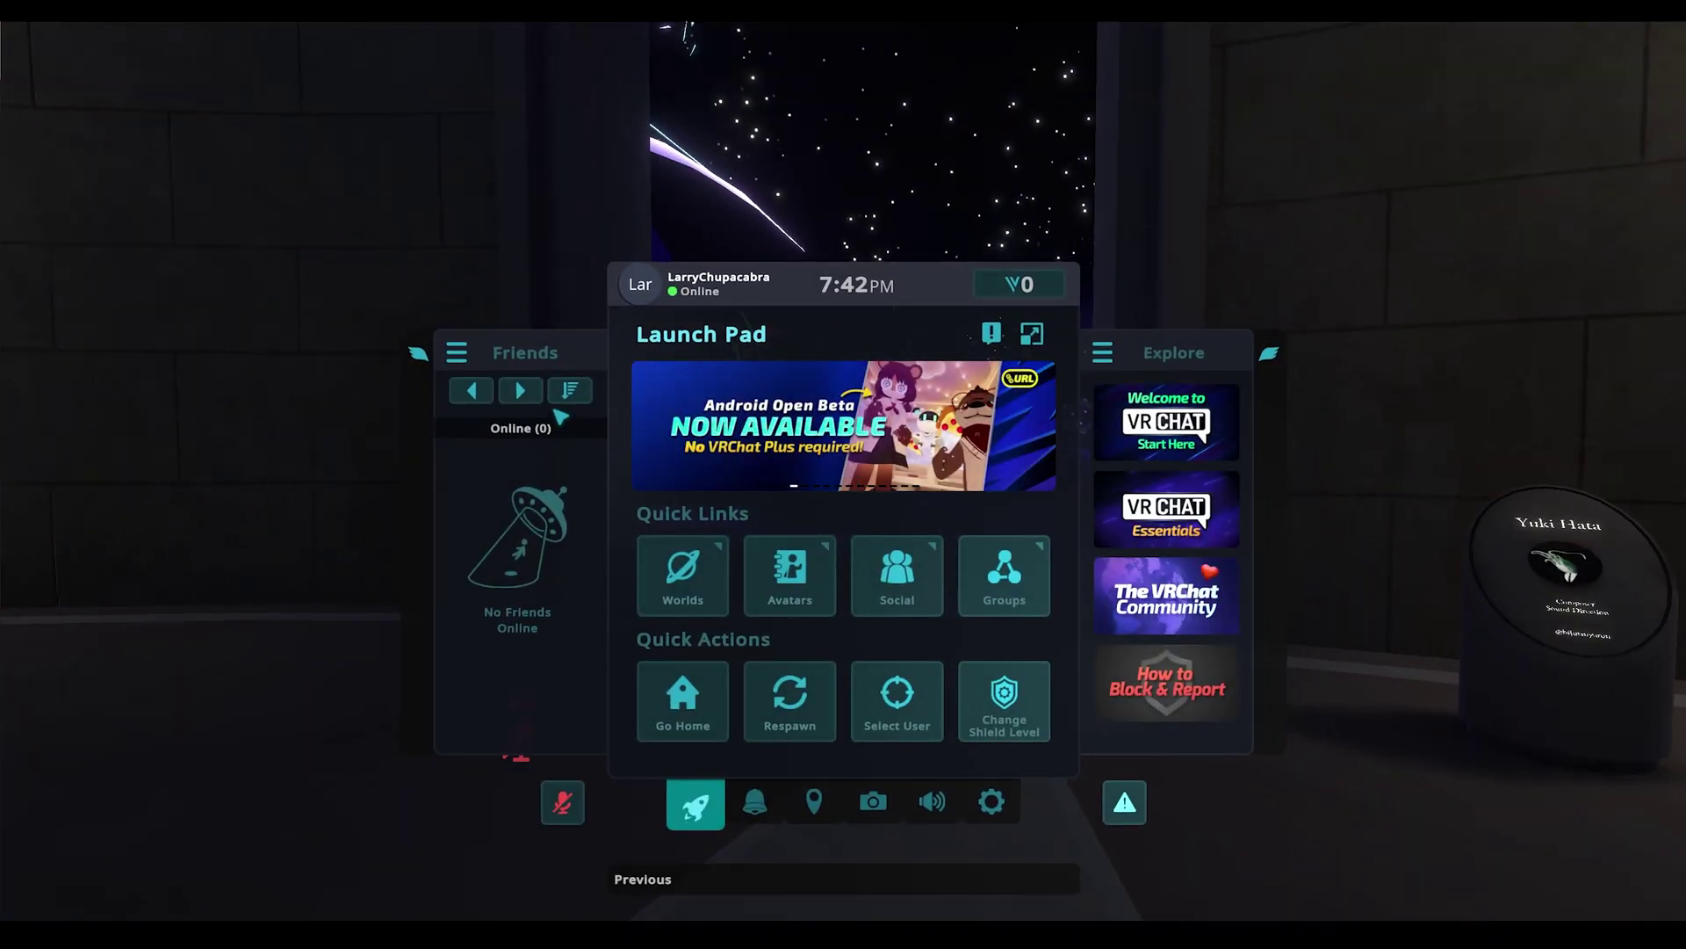
pyautogui.click(669, 555)
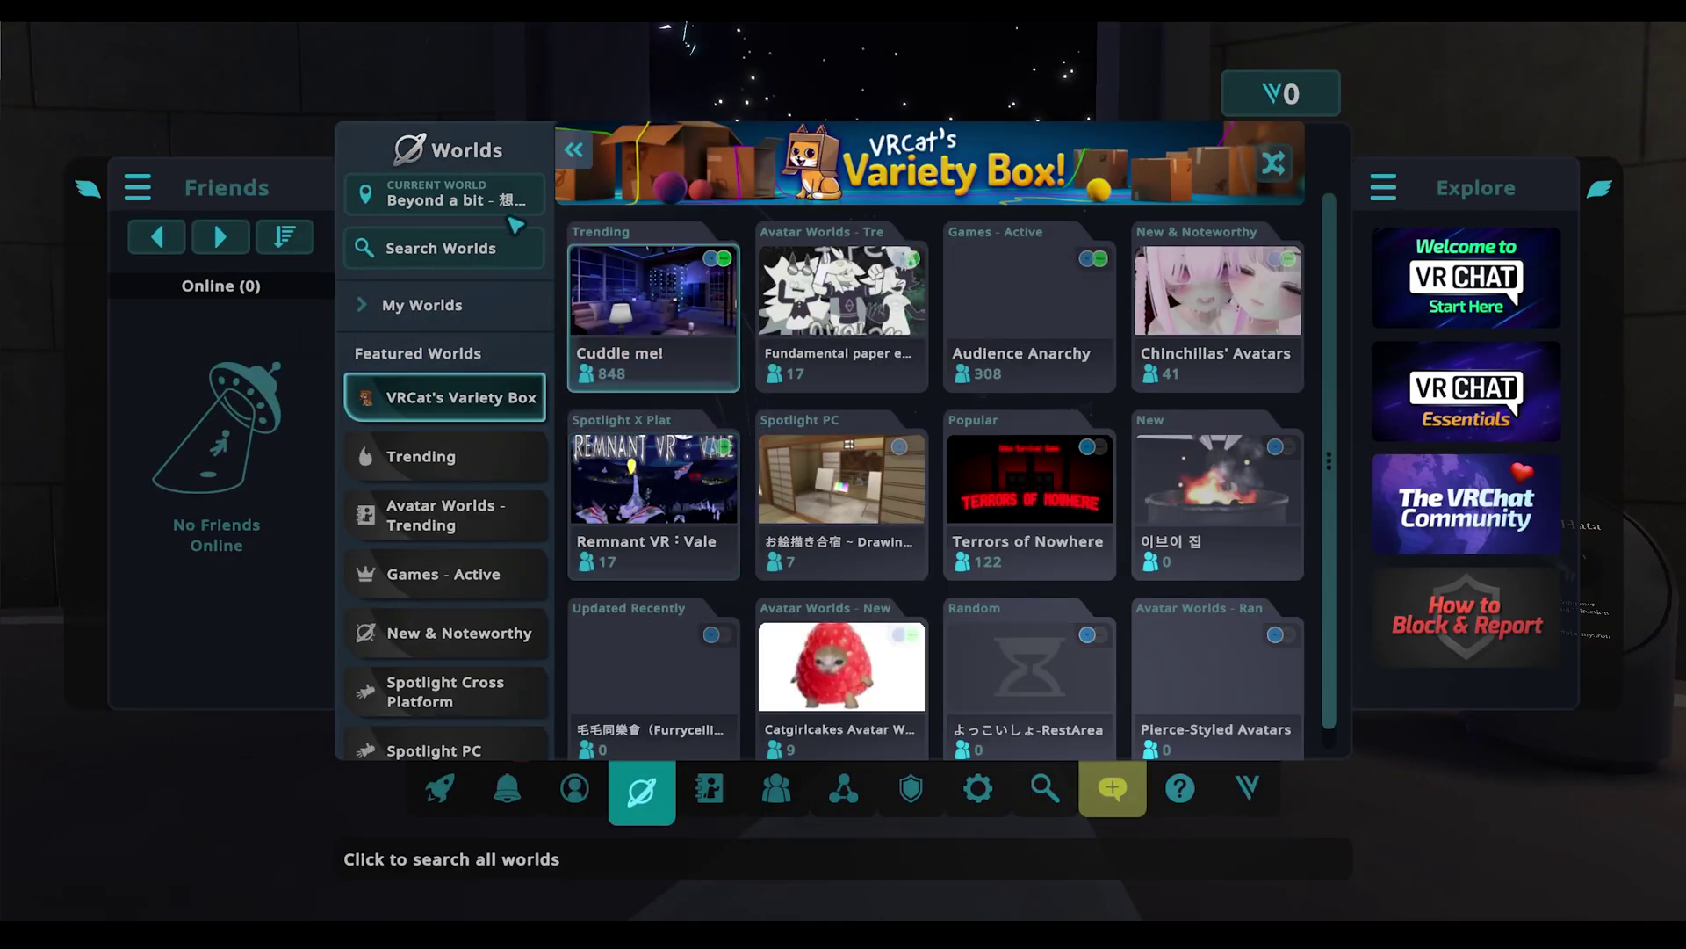
pyautogui.click(486, 211)
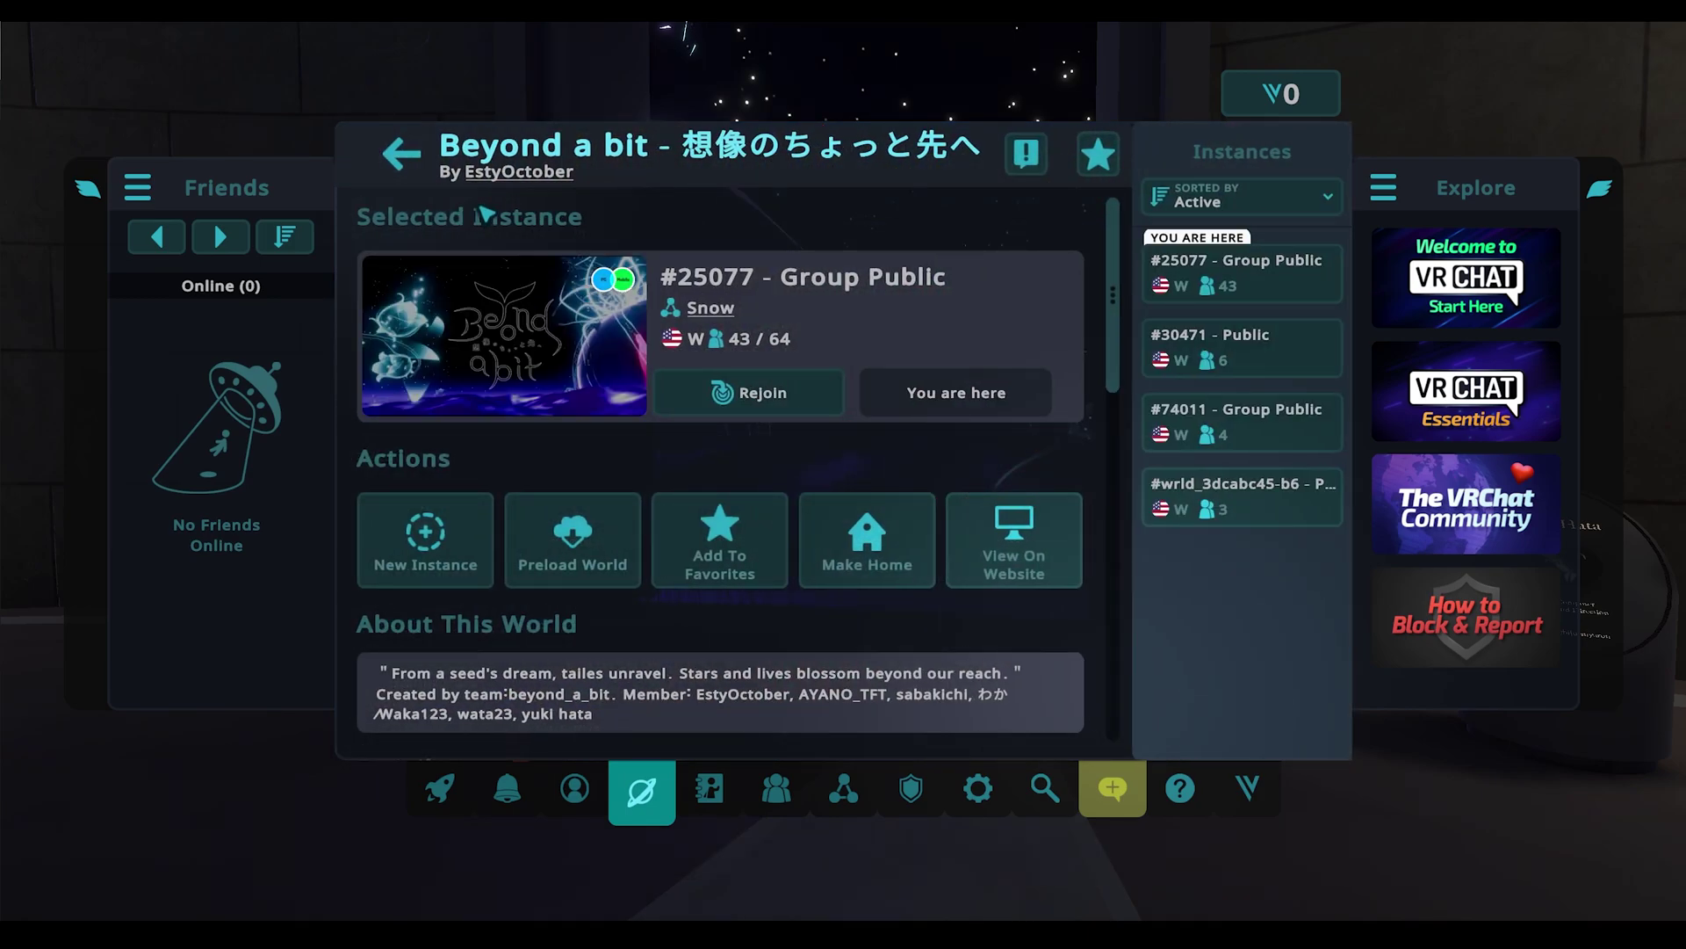
pyautogui.press('Escape')
# Walk through the doorway towards the glowing purple grass field outside the hall.
pyautogui.press('w')
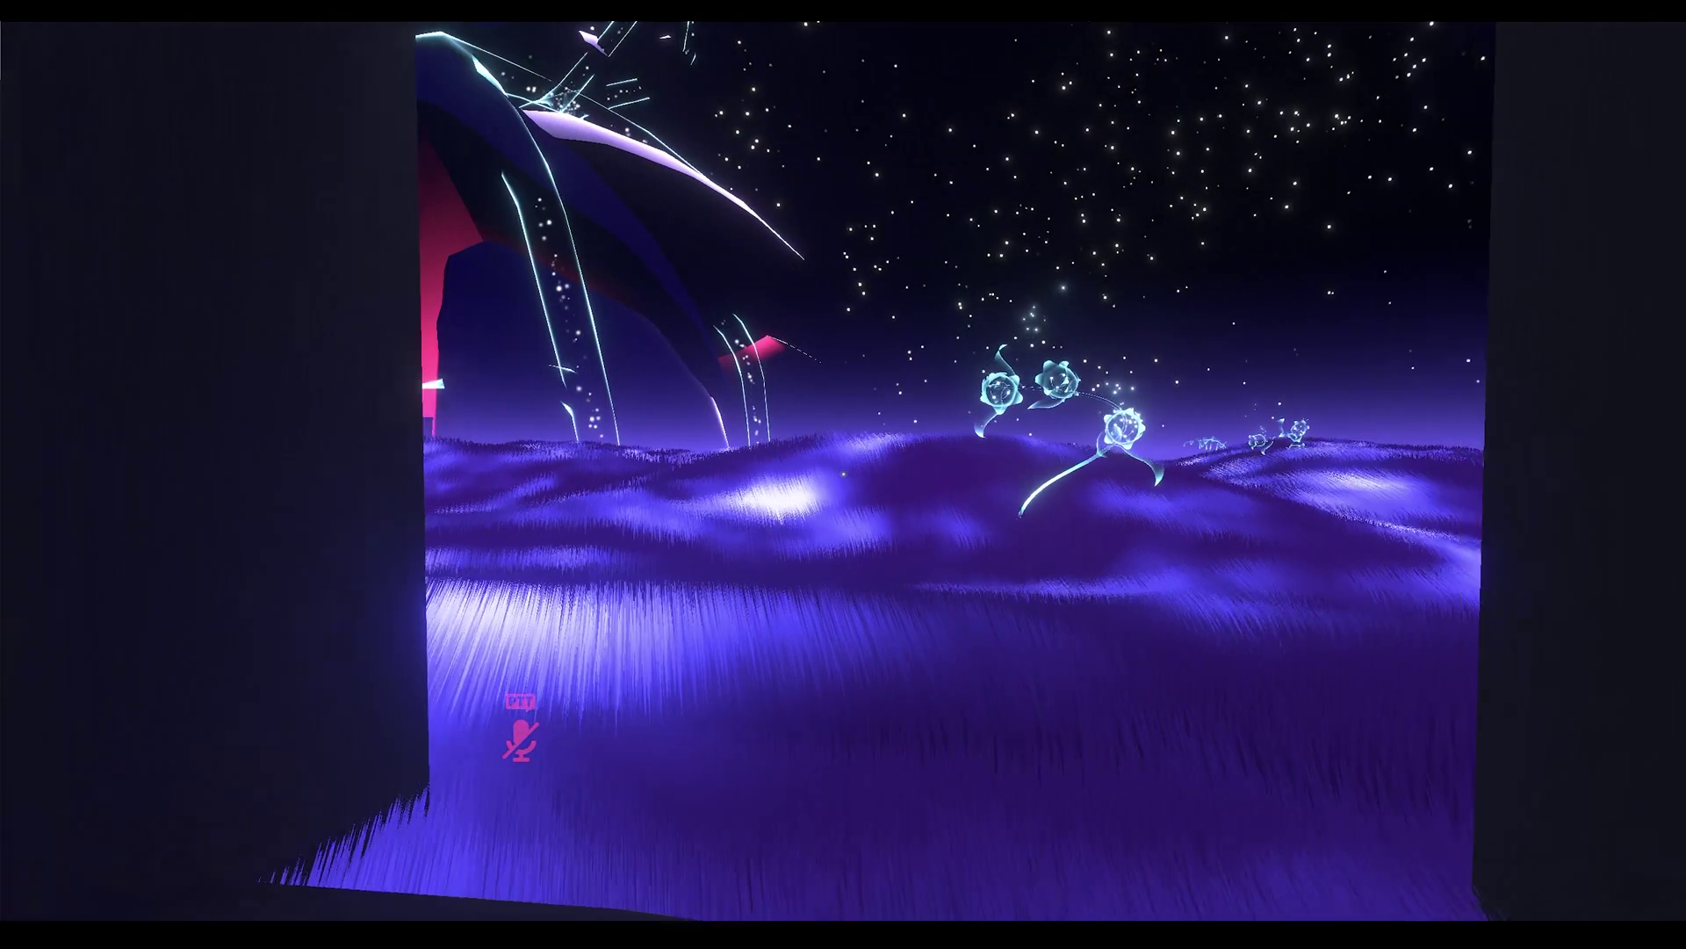